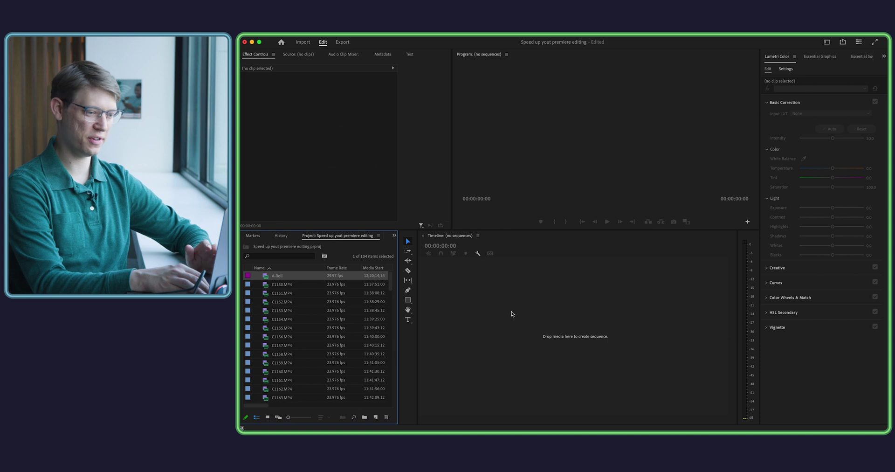
# Preview C1150.MP4 and C1151.MP4 in the Source monitor, ending back on C1150.MP4.
pyautogui.scroll(-10, 330, 323)
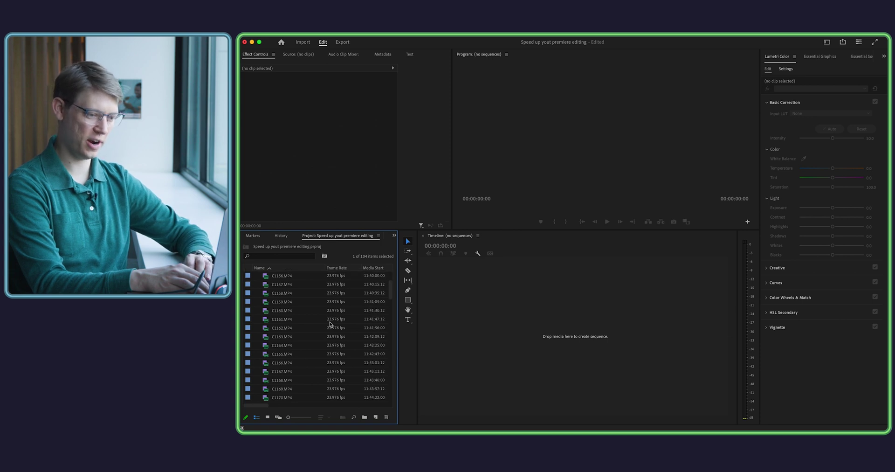
pyautogui.scroll(-3, 330, 327)
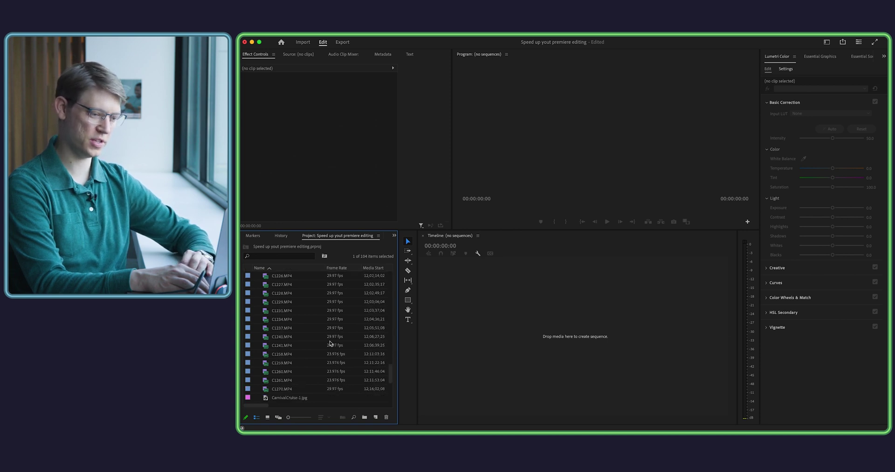
pyautogui.scroll(15, 330, 344)
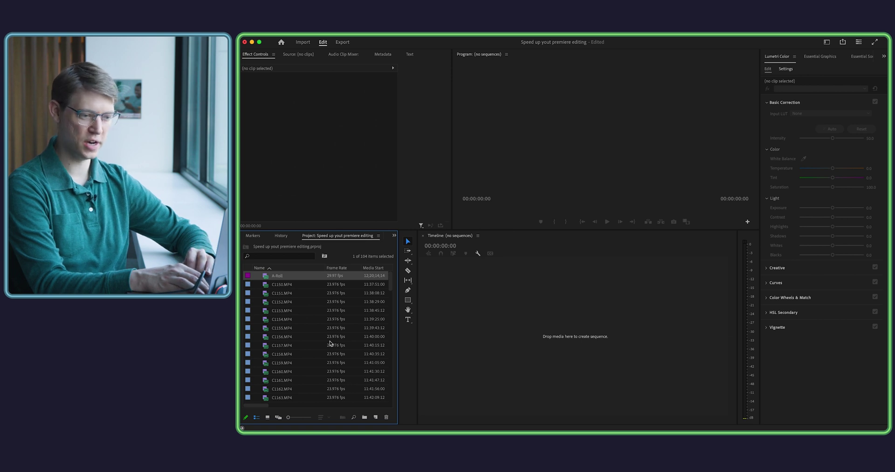
pyautogui.doubleClick(267, 285)
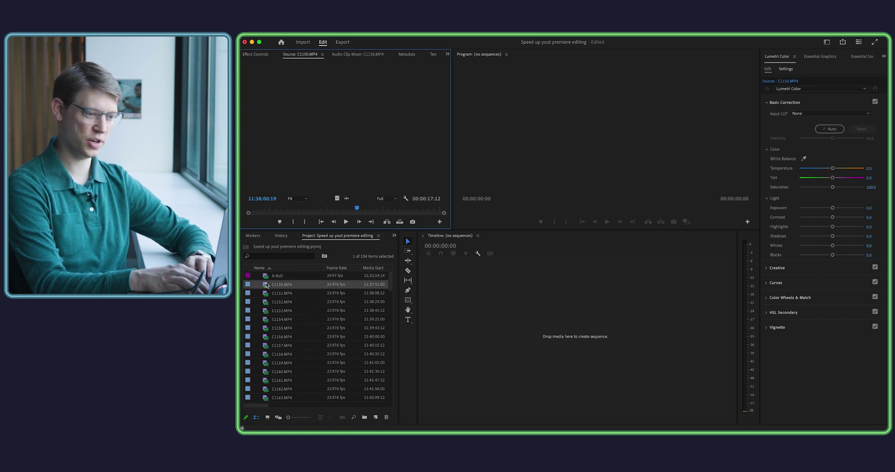
pyautogui.doubleClick(267, 294)
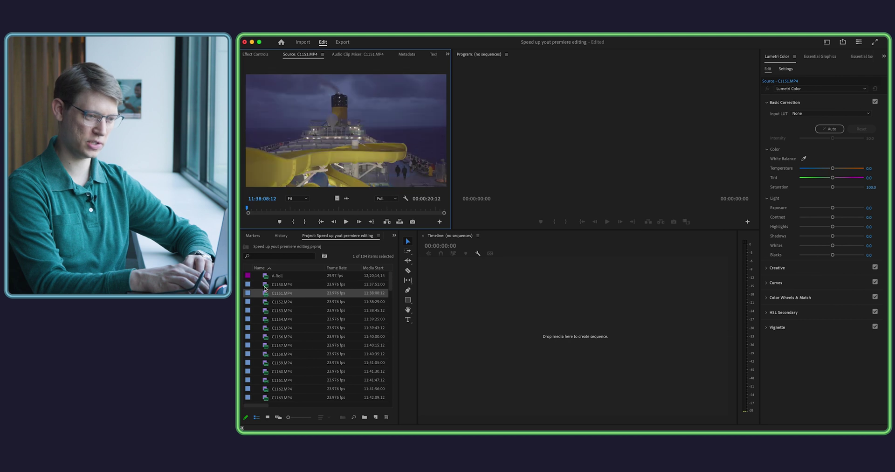
pyautogui.doubleClick(265, 285)
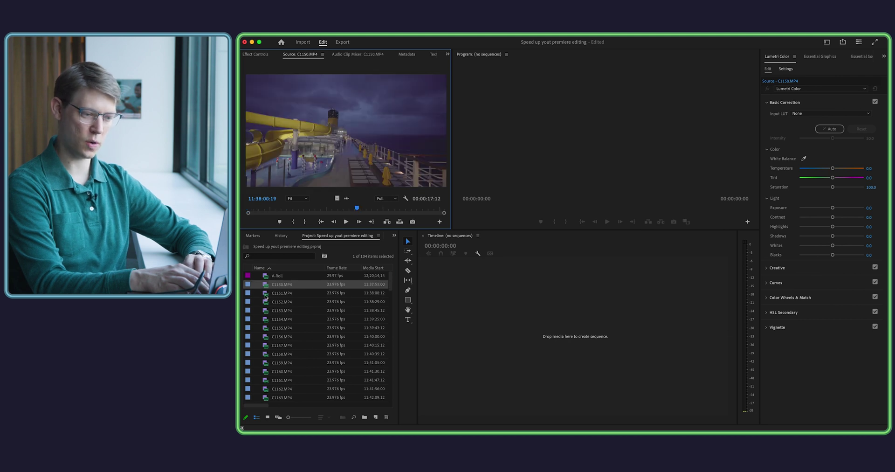
# Select the a7 clips from C1150.MP4 down to C1270.MP4.
pyautogui.scroll(-2, 267, 315)
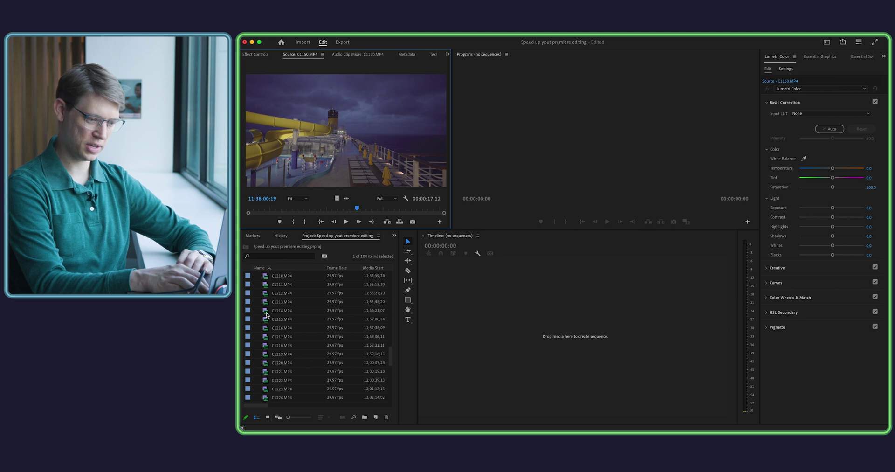
pyautogui.scroll(-5, 267, 315)
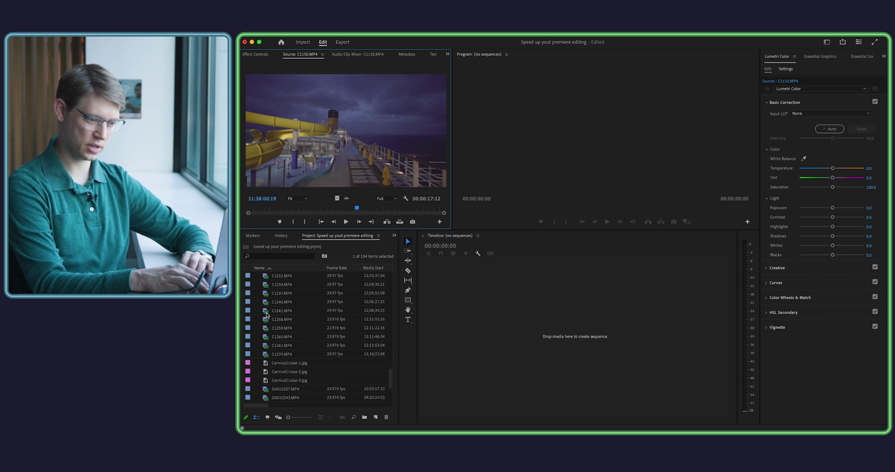
pyautogui.keyDown('shift'); pyautogui.click(266, 357); pyautogui.keyUp('shift')
# Put the selected a7 clips into a new bin named 'a7 B-roll' and collapse it.
pyautogui.rightClick(267, 357)
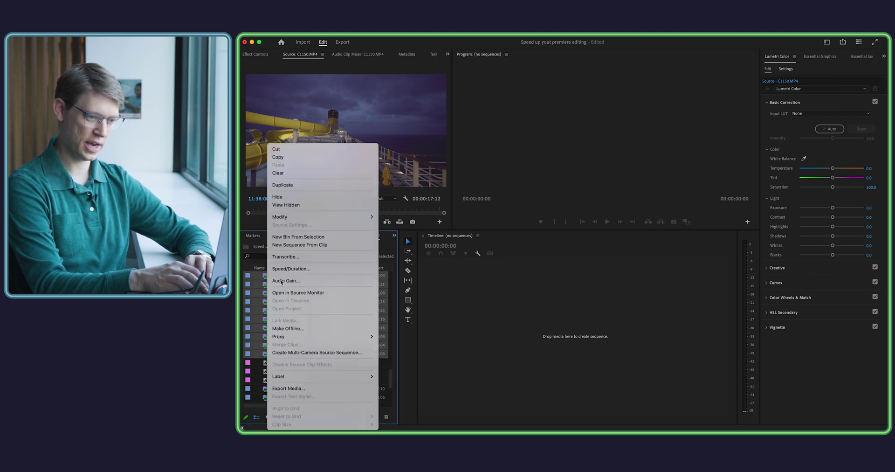
pyautogui.click(301, 237)
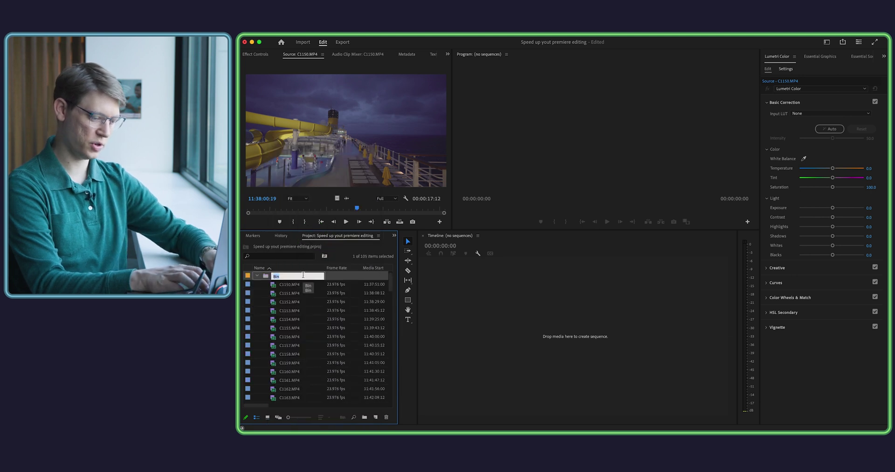
pyautogui.write('a7')
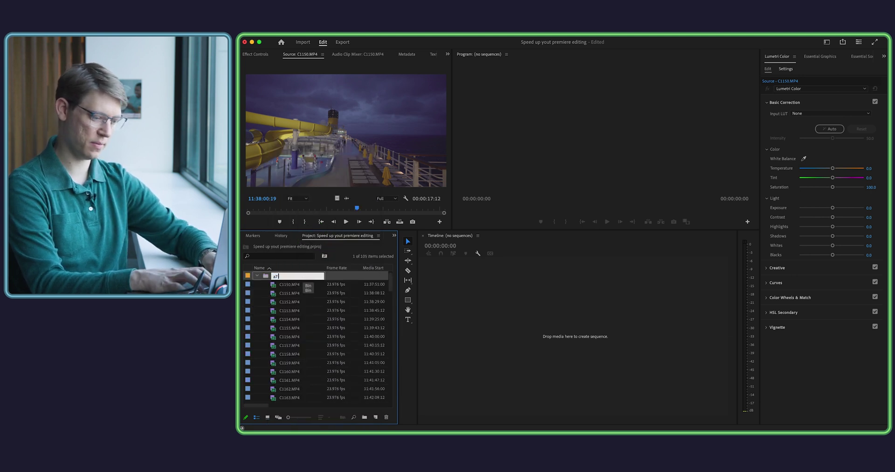
pyautogui.write(' B-roll')
pyautogui.press('Tab')
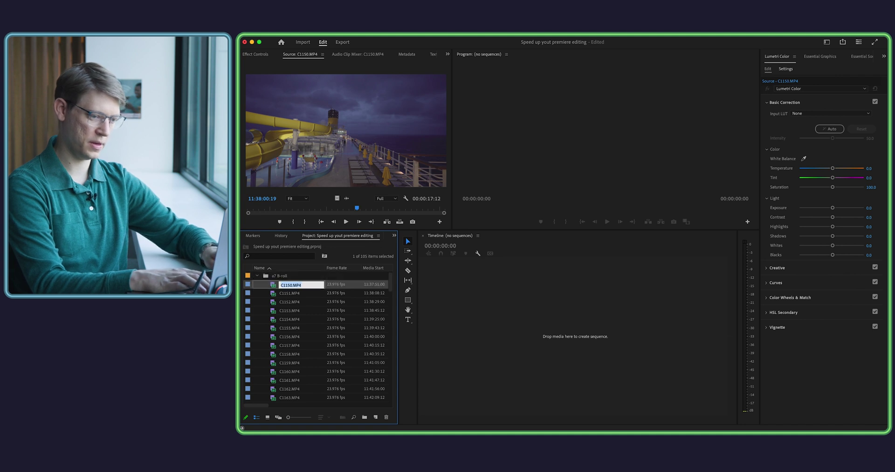
pyautogui.click(258, 276)
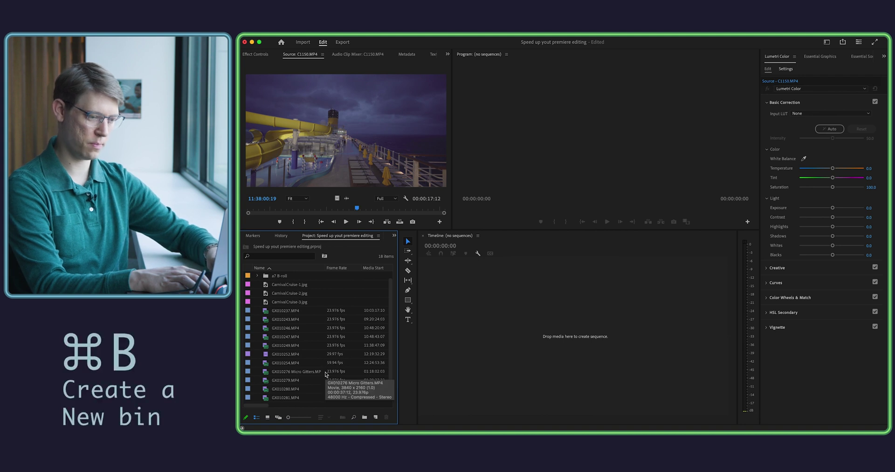
# Create an empty bin named 'GoPro B-Roll'.
pyautogui.press('super+b')
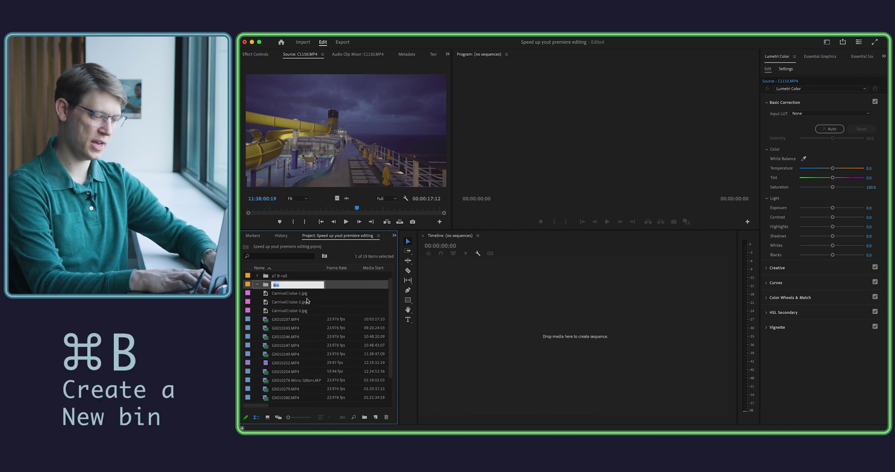
pyautogui.write('Go')
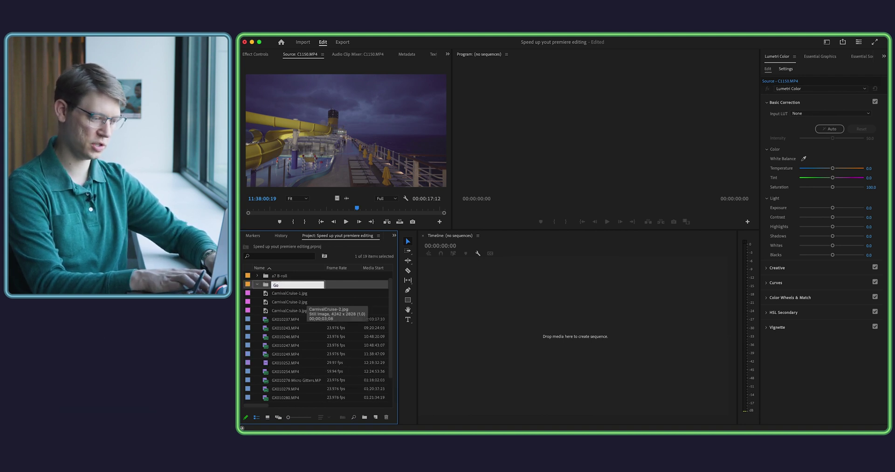
pyautogui.write('Pro B-Roll')
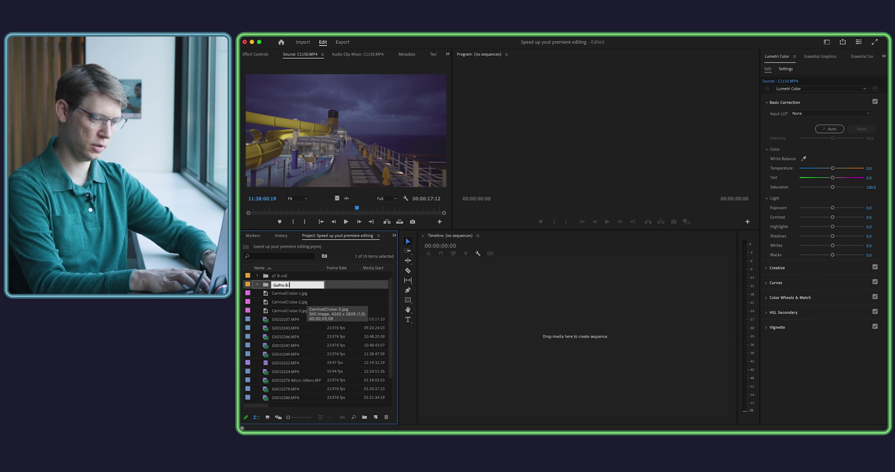
pyautogui.press('Return')
# Preview GX010237 and GX010243, then move all 13 GX clips into GoPro B-Roll.
pyautogui.doubleClick(266, 321)
pyautogui.doubleClick(266, 329)
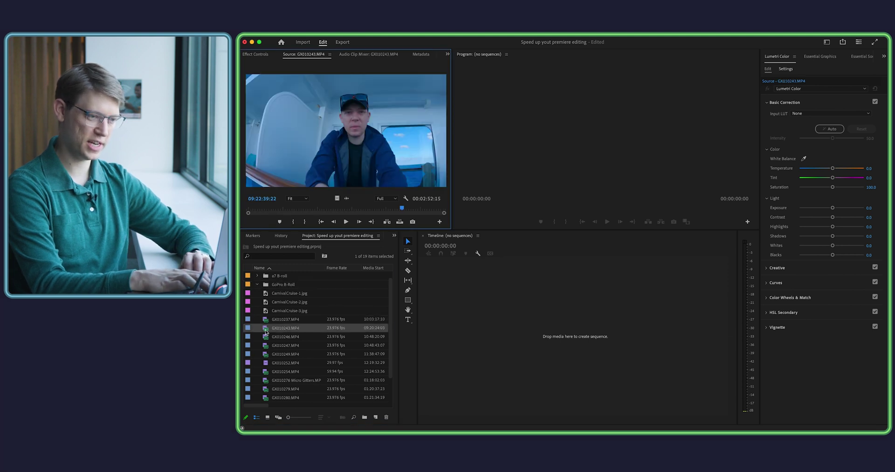
pyautogui.click(264, 321)
pyautogui.scroll(-1, 264, 322)
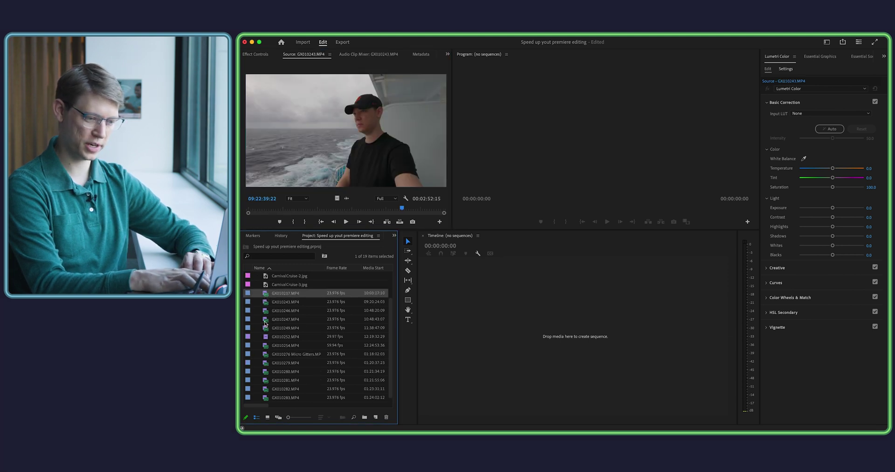
pyautogui.keyDown('shift'); pyautogui.click(265, 397); pyautogui.keyUp('shift')
pyautogui.scroll(2, 266, 373)
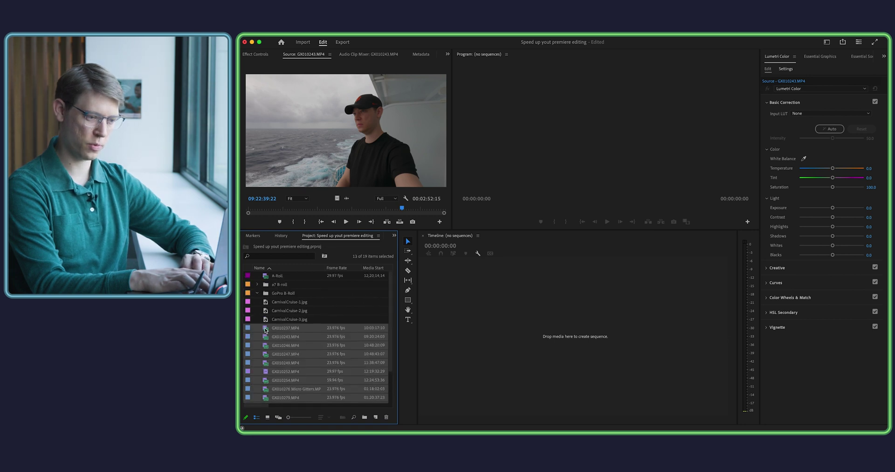
pyautogui.moveTo(266, 293); pyautogui.dragTo(266, 295)
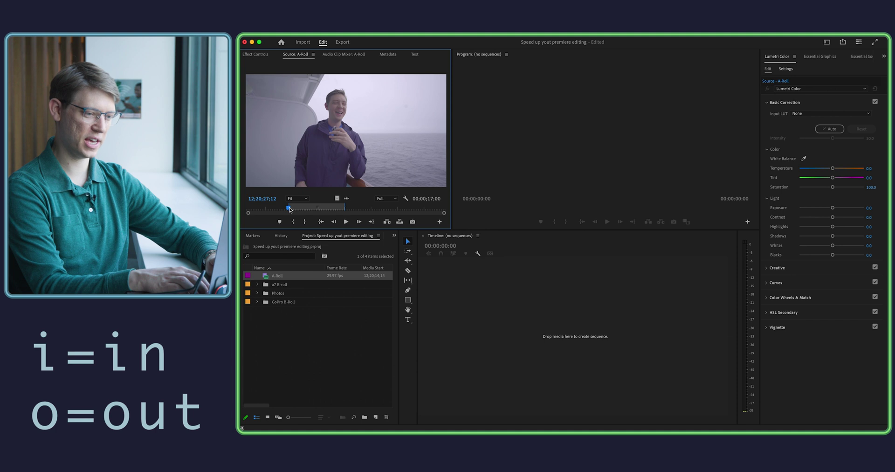
# Play and scrub through the A-Roll clip, then select A-Roll in the Project panel.
pyautogui.press('space')
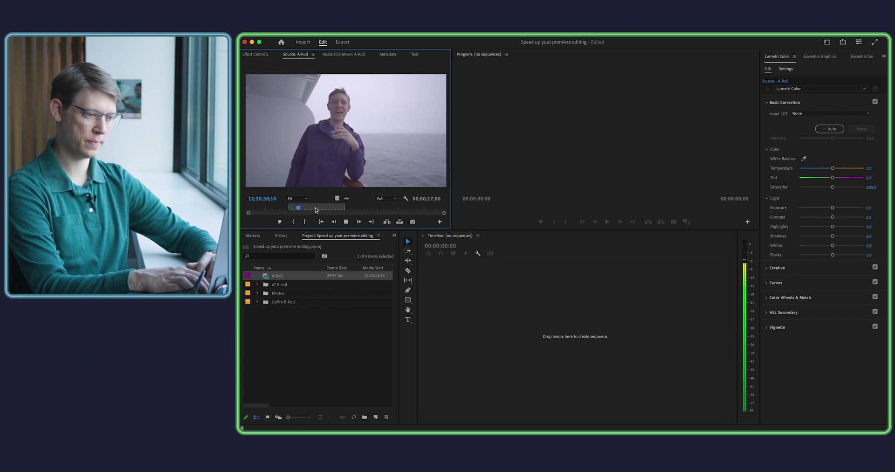
pyautogui.moveTo(316, 210); pyautogui.dragTo(340, 209)
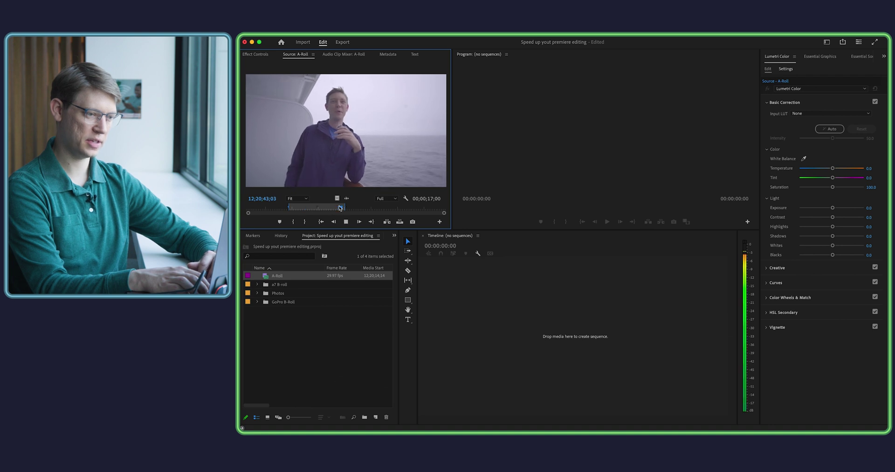
pyautogui.press('space')
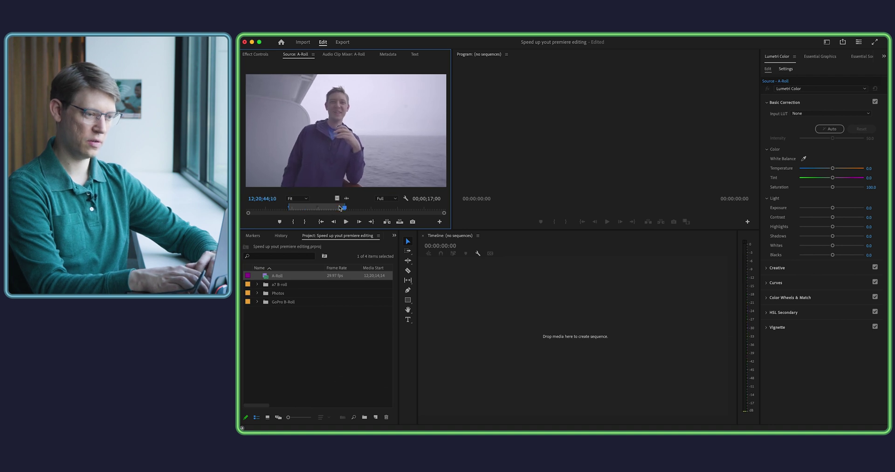
pyautogui.click(268, 276)
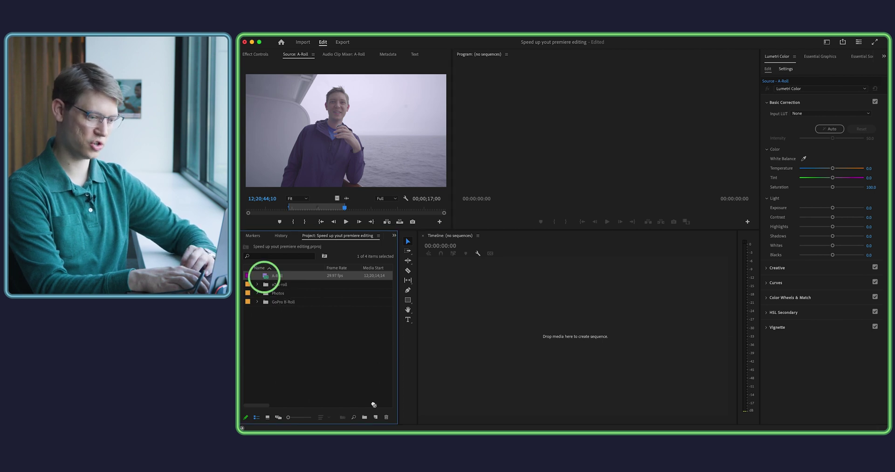
# Create a sequence from A-Roll, name it 'Build', then select the a7 B-roll bin.
pyautogui.moveTo(377, 418); pyautogui.dragTo(377, 418)
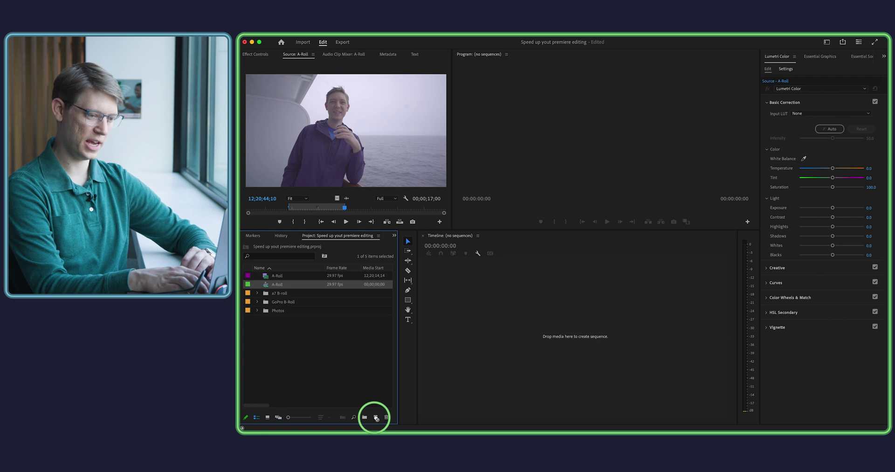
pyautogui.click(500, 304)
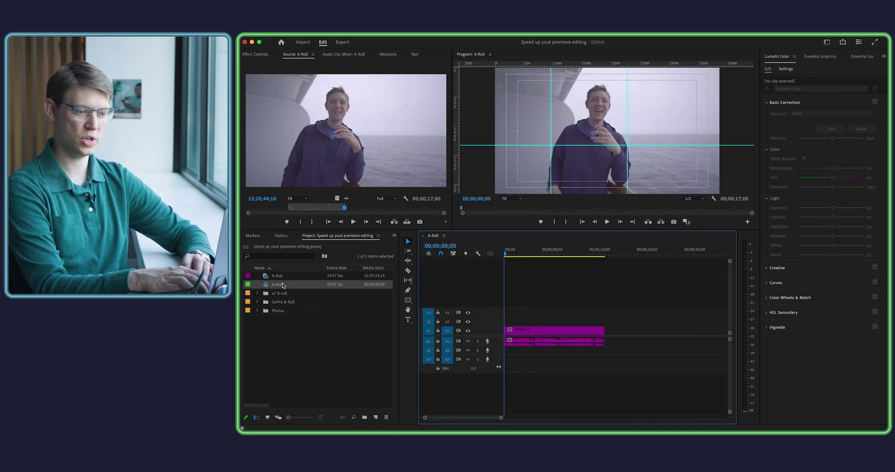
pyautogui.click(279, 284)
pyautogui.write('B')
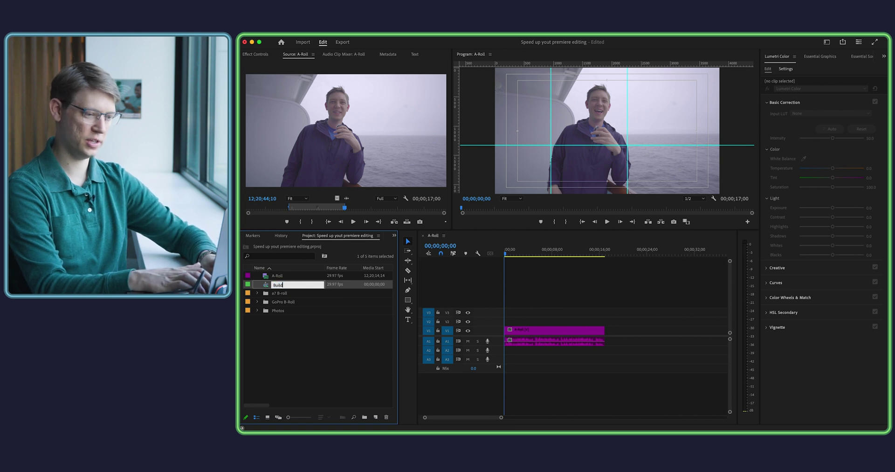
pyautogui.write('uild')
pyautogui.press('Tab')
pyautogui.click(266, 321)
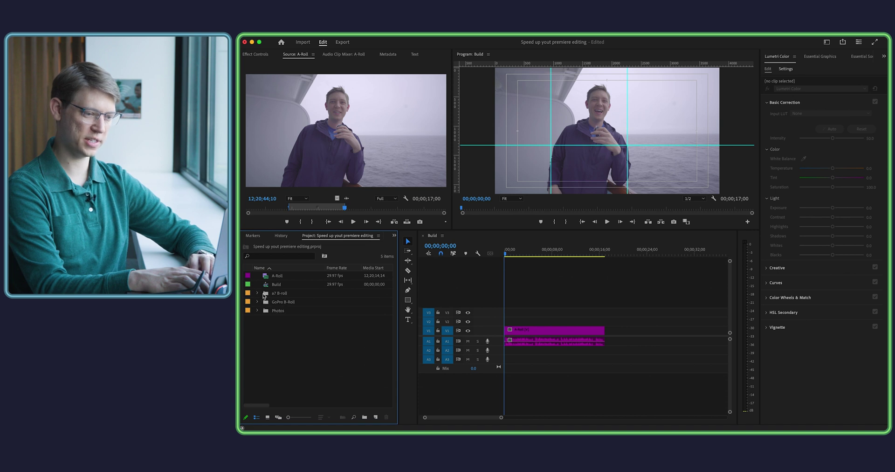
pyautogui.click(264, 296)
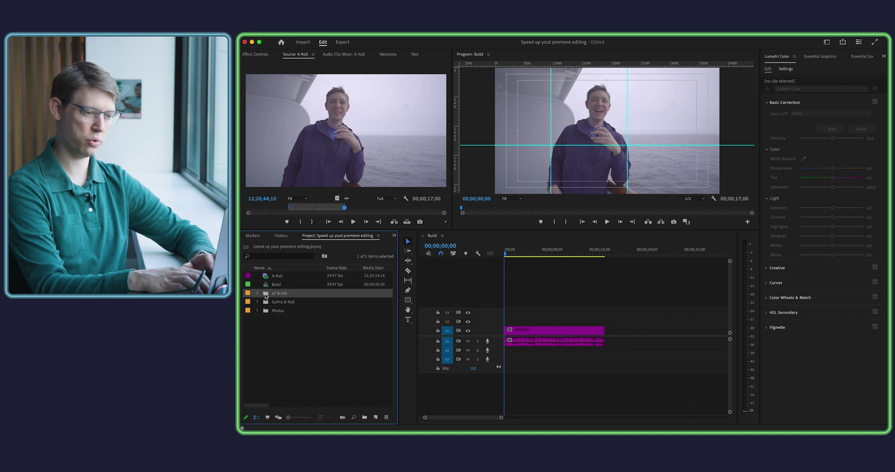
# Label all a7 B-roll clips Forest green, then load C1150.MP4 for preview.
pyautogui.click(257, 294)
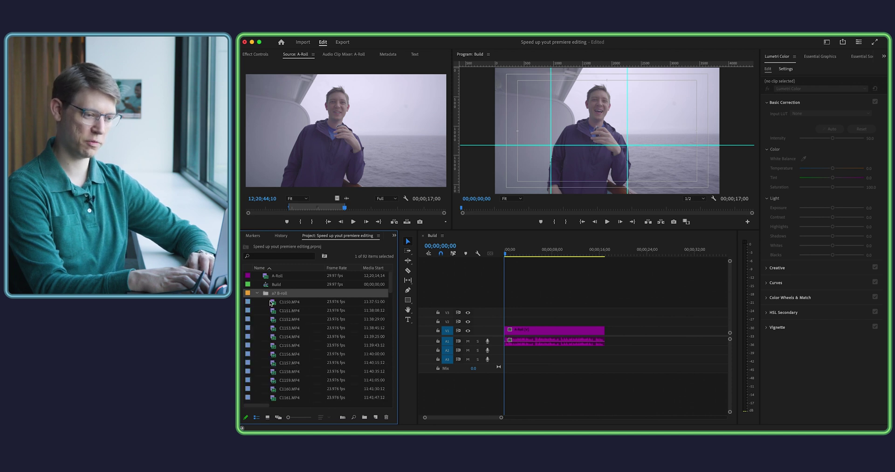
pyautogui.click(271, 301)
pyautogui.hotkey('shift', 'End')
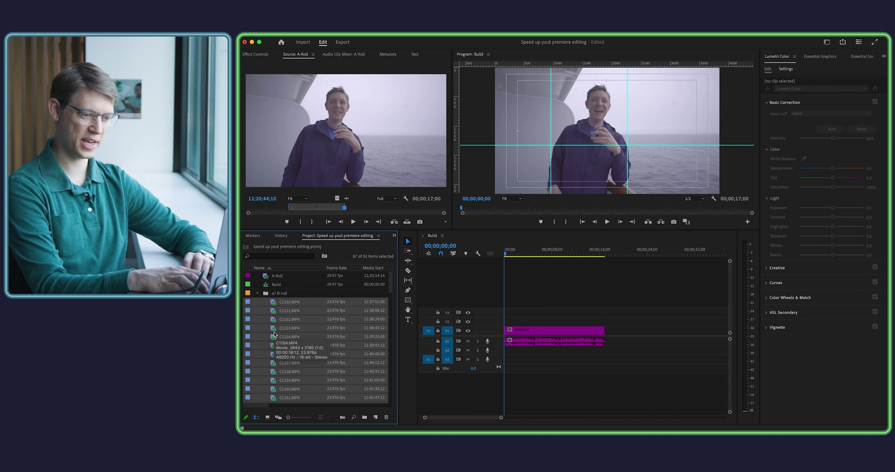
pyautogui.rightClick(275, 304)
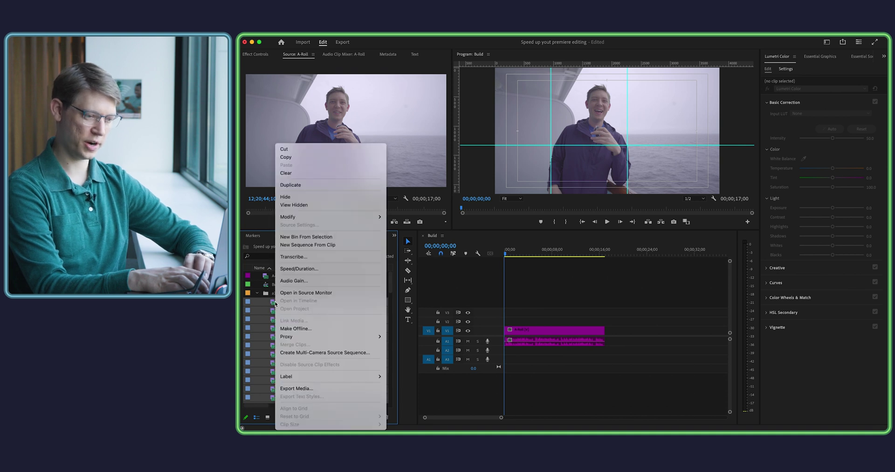
pyautogui.click(292, 377)
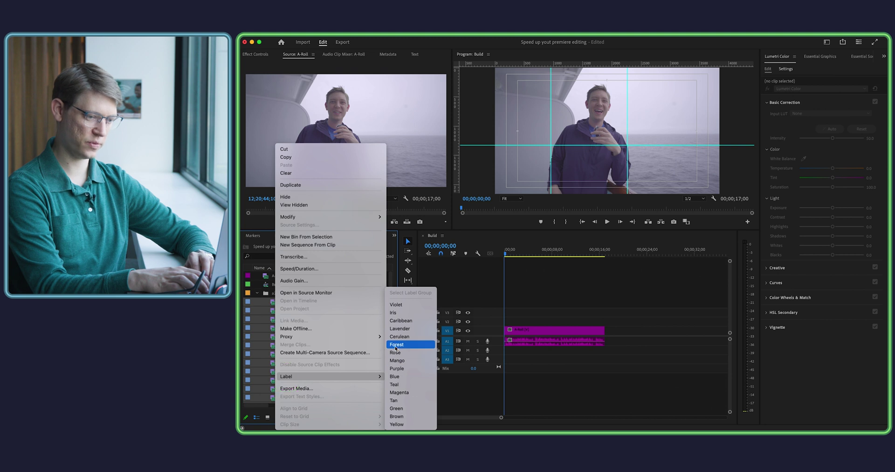
pyautogui.click(395, 345)
pyautogui.click(258, 294)
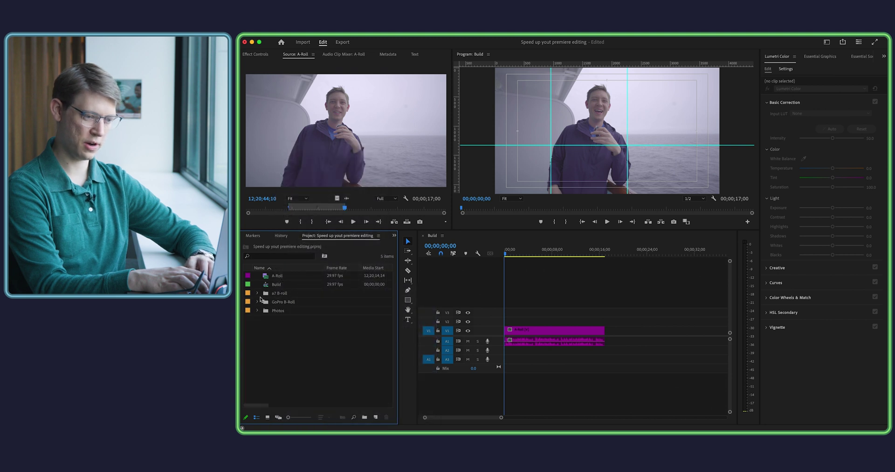
pyautogui.moveTo(269, 305); pyautogui.dragTo(554, 319)
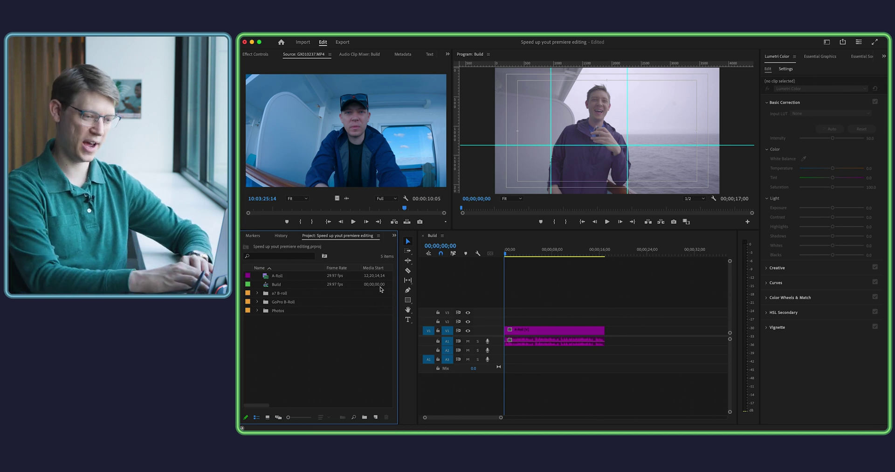
# Create a sequence from C1150.MP4 and name it 'B-Roll A7R'.
pyautogui.click(260, 290)
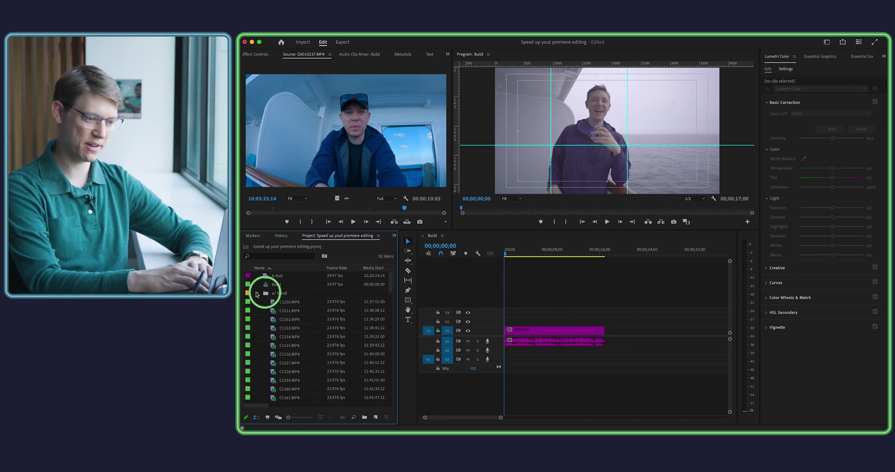
pyautogui.click(271, 302)
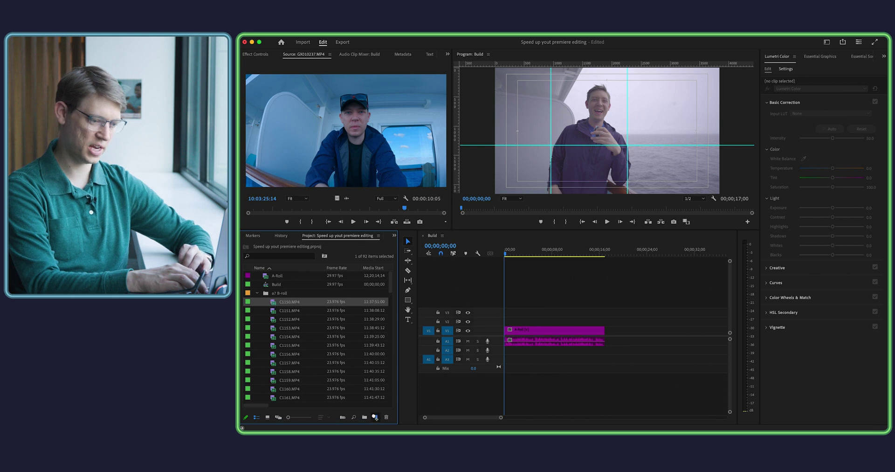
pyautogui.moveTo(376, 417); pyautogui.dragTo(375, 417)
pyautogui.click(291, 302)
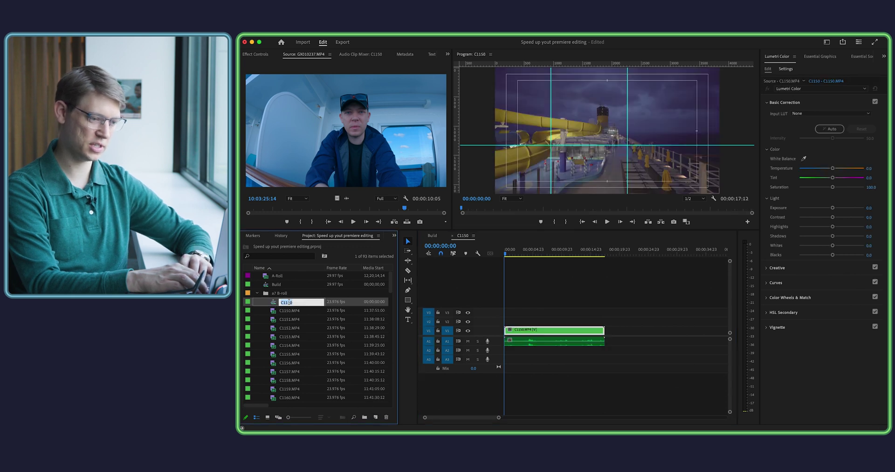
pyautogui.write('B')
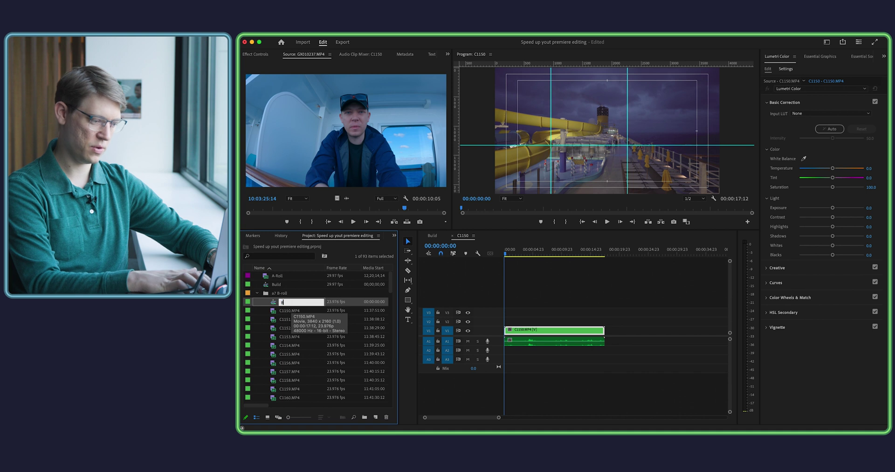
pyautogui.write('-Roll')
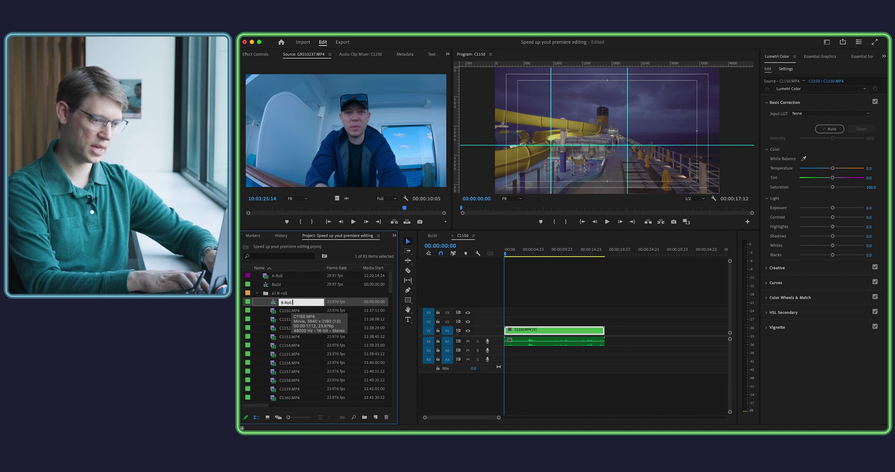
pyautogui.write(' A7R')
pyautogui.press('Tab')
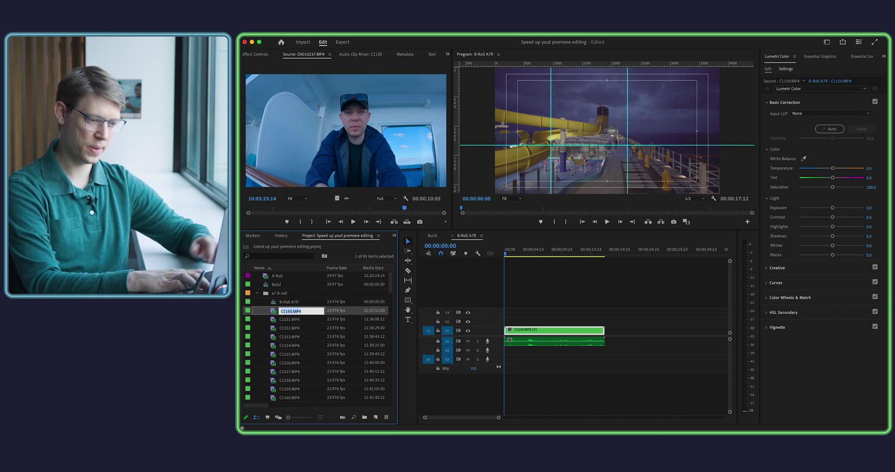
# Select all a7 B-roll clips through C1270.MP4.
pyautogui.scroll(-5, 273, 320)
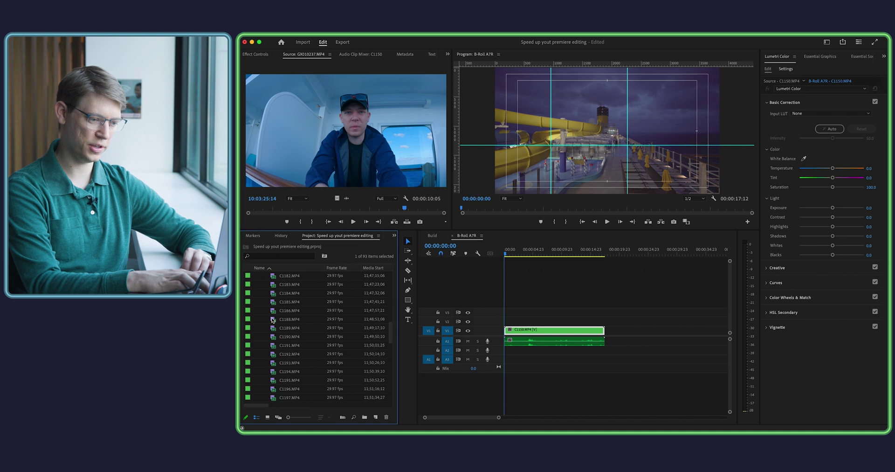
pyautogui.scroll(-6, 272, 319)
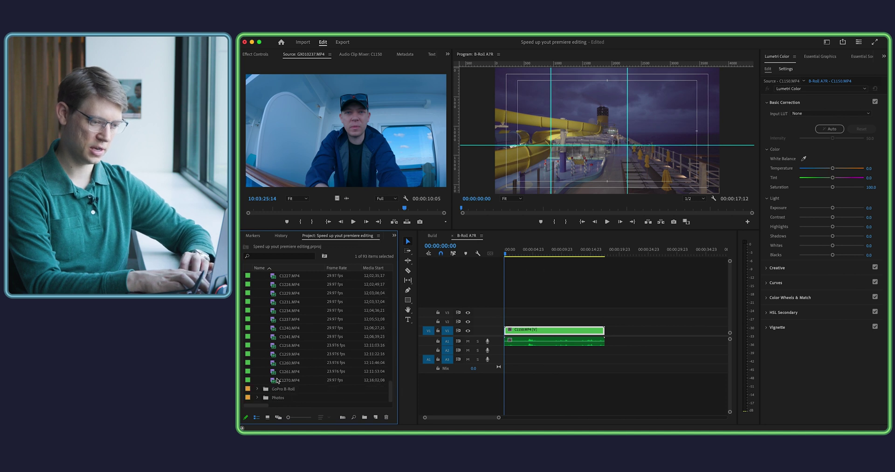
pyautogui.keyDown('shift'); pyautogui.click(276, 380); pyautogui.keyUp('shift')
# Drop the selected a7 clips into B-Roll A7R, zoom out to skim them, and preview C1237.MP4.
pyautogui.moveTo(282, 286); pyautogui.dragTo(609, 335)
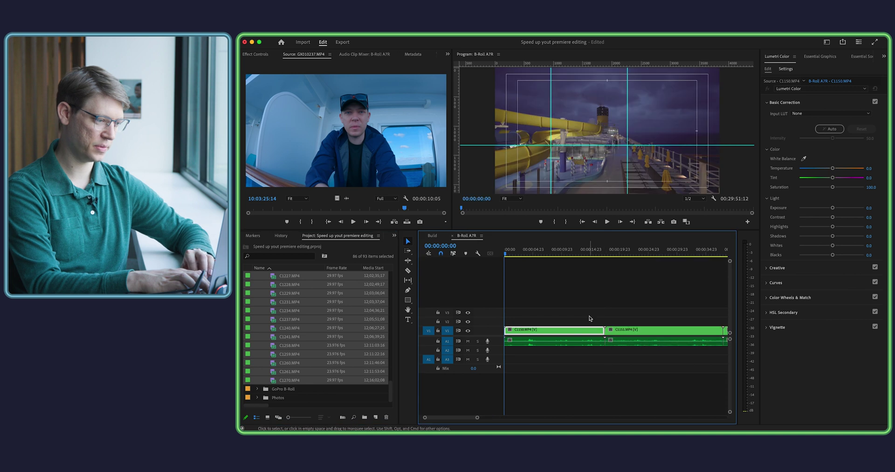
pyautogui.press('-')
pyautogui.press('-')
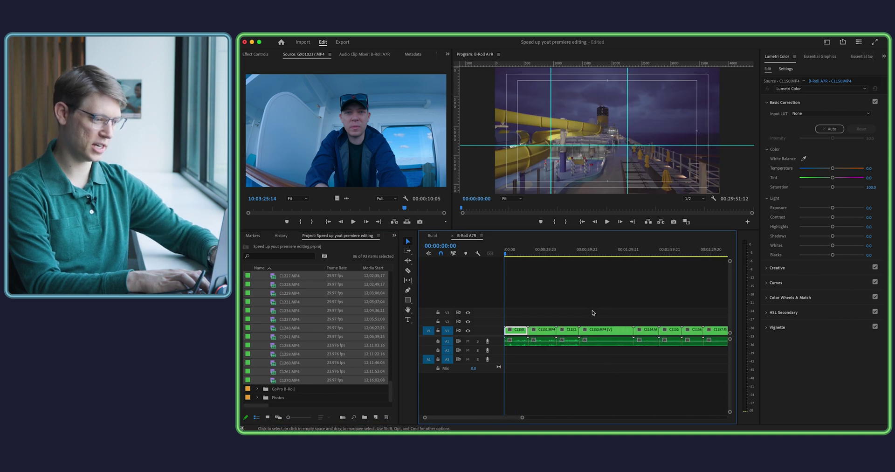
pyautogui.press('-')
pyautogui.press('-')
pyautogui.press('-')
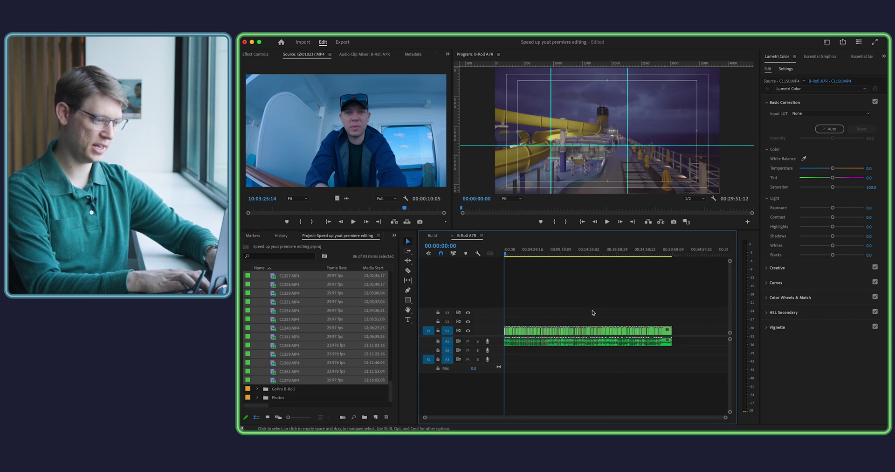
pyautogui.moveTo(536, 254); pyautogui.dragTo(616, 255)
pyautogui.click(273, 302)
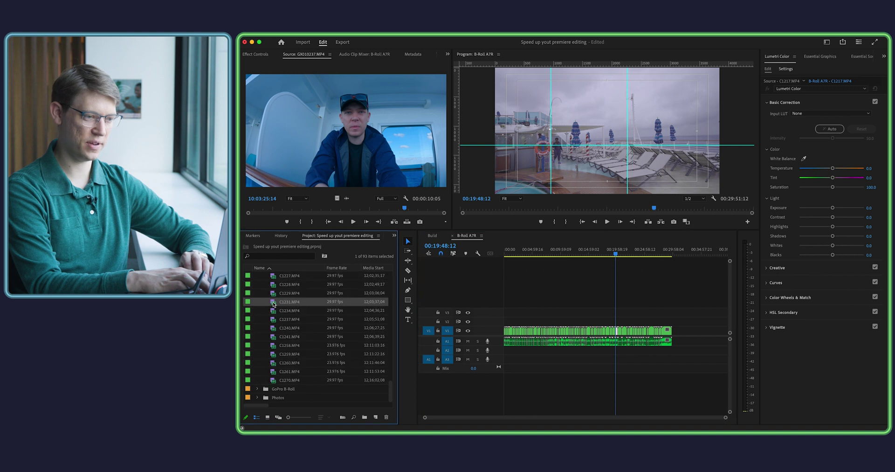
pyautogui.doubleClick(273, 319)
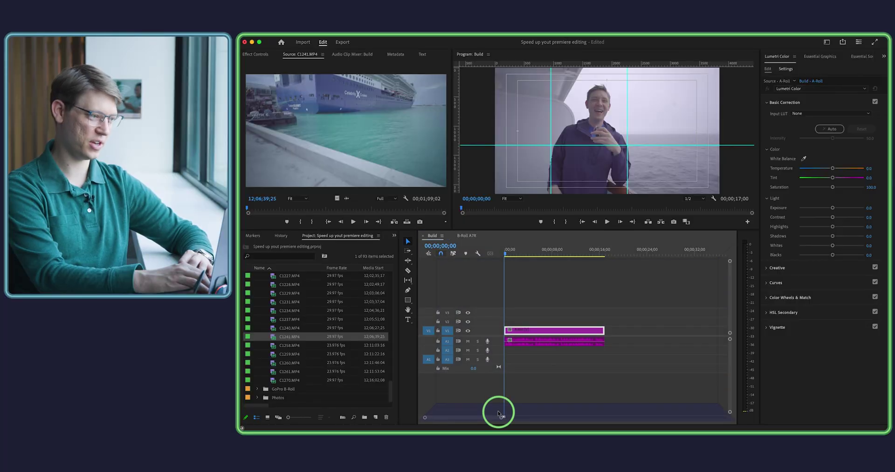
# Dock B-Roll A7R above Build and find the start of the wanted moment in C1210.
pyautogui.moveTo(498, 412); pyautogui.dragTo(499, 413)
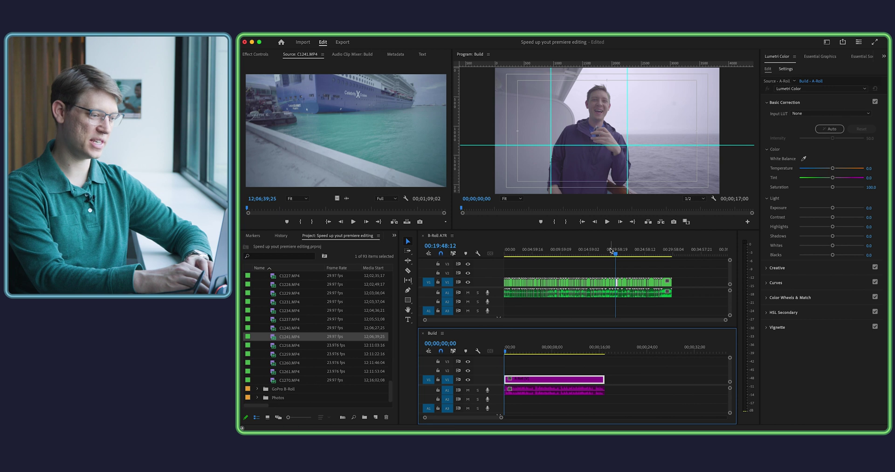
pyautogui.moveTo(611, 250); pyautogui.dragTo(608, 252)
pyautogui.press('Up')
pyautogui.press('Up')
pyautogui.press('Up')
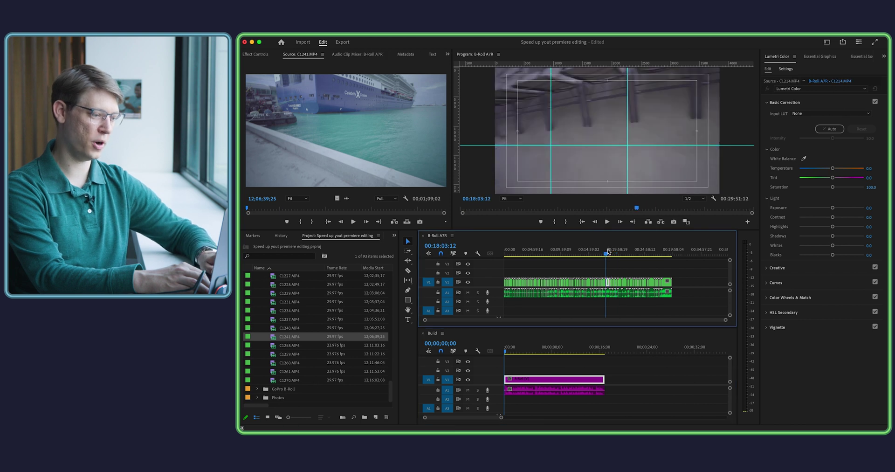
pyautogui.press('Up')
pyautogui.press('=')
pyautogui.press('=')
pyautogui.press('=')
pyautogui.press('=')
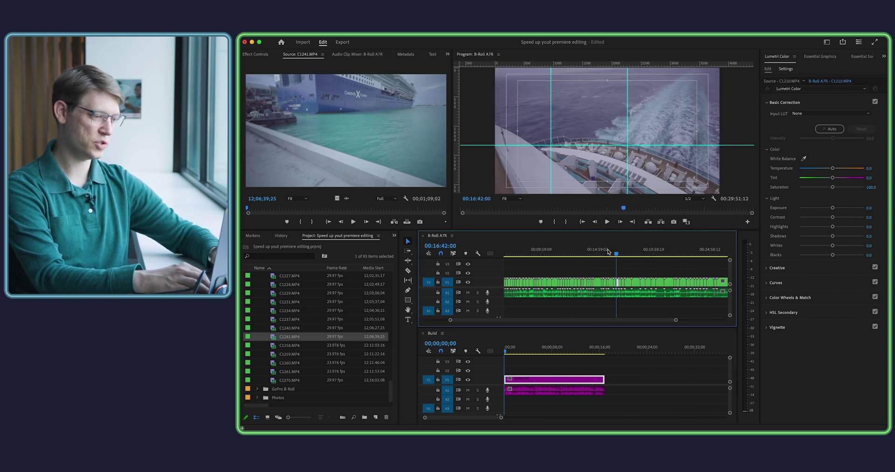
pyautogui.press('=')
pyautogui.press('=')
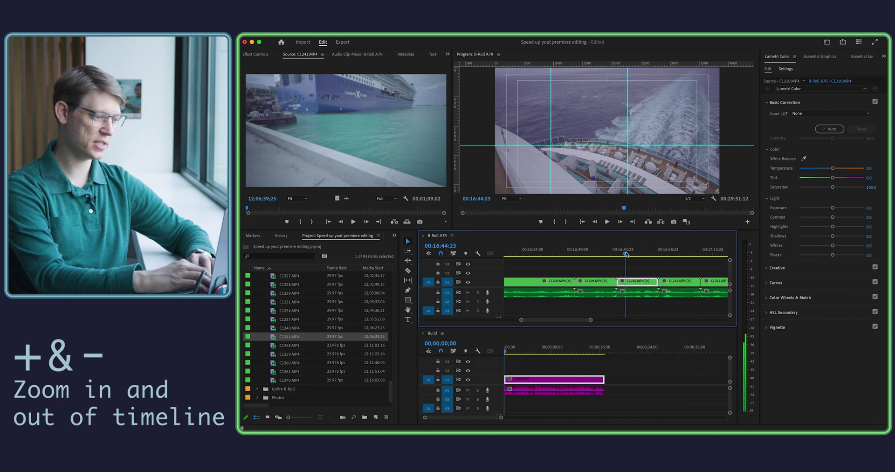
pyautogui.press('space')
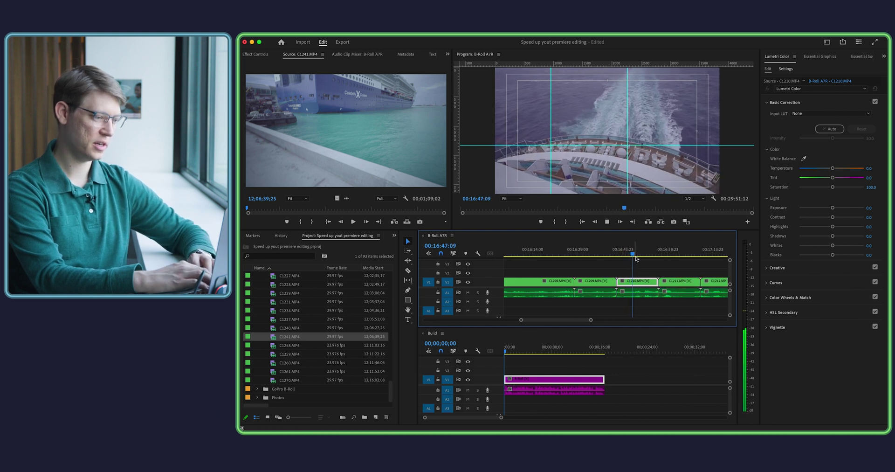
pyautogui.press('space')
# Cut a short piece out of C1210 and drag it onto V2 above the A-Roll in Build.
pyautogui.press('super+k')
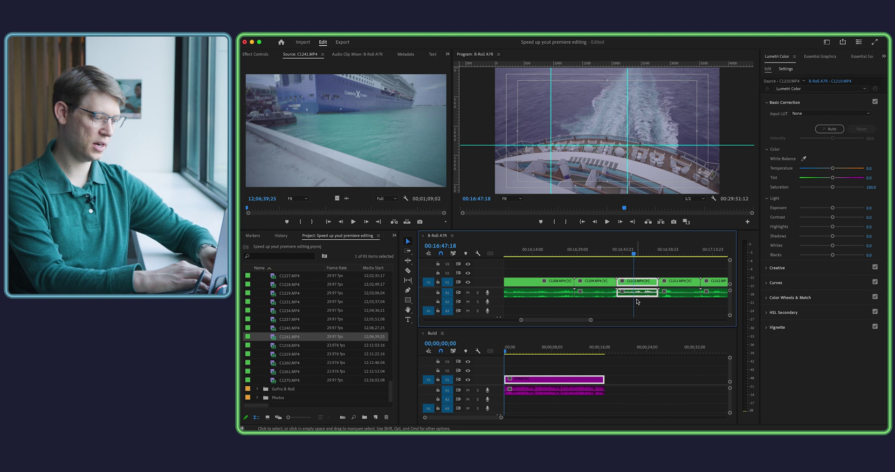
pyautogui.press('space')
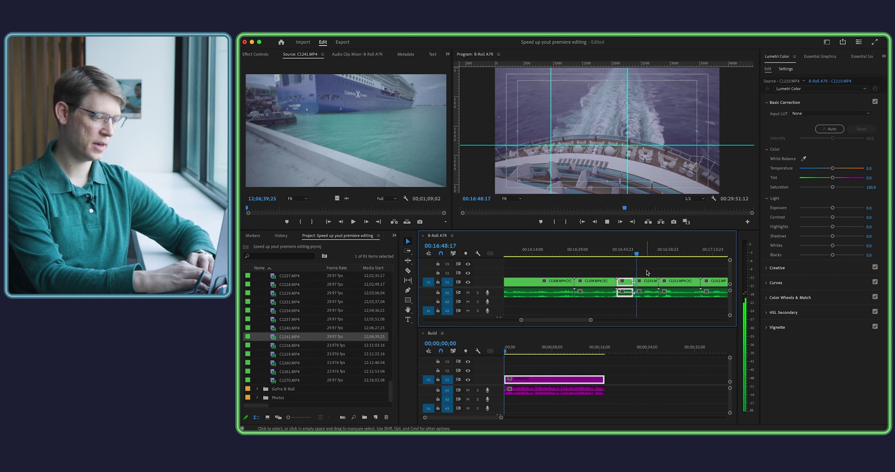
pyautogui.press('space')
pyautogui.press('d')
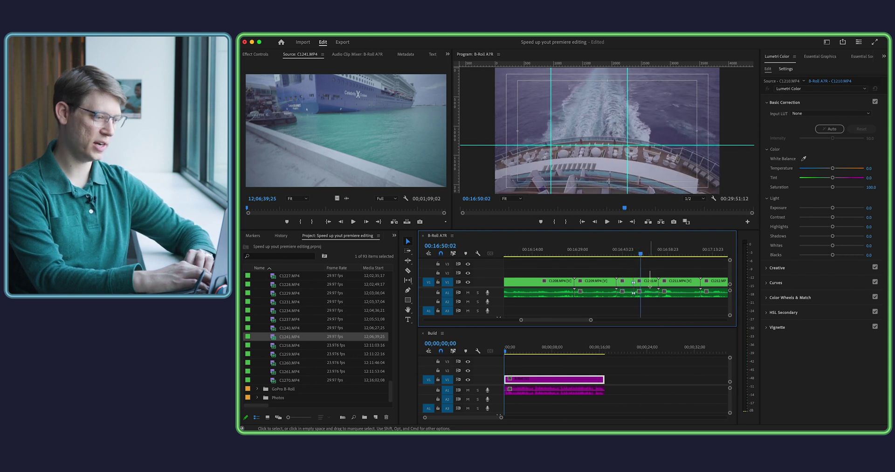
pyautogui.press('super+k')
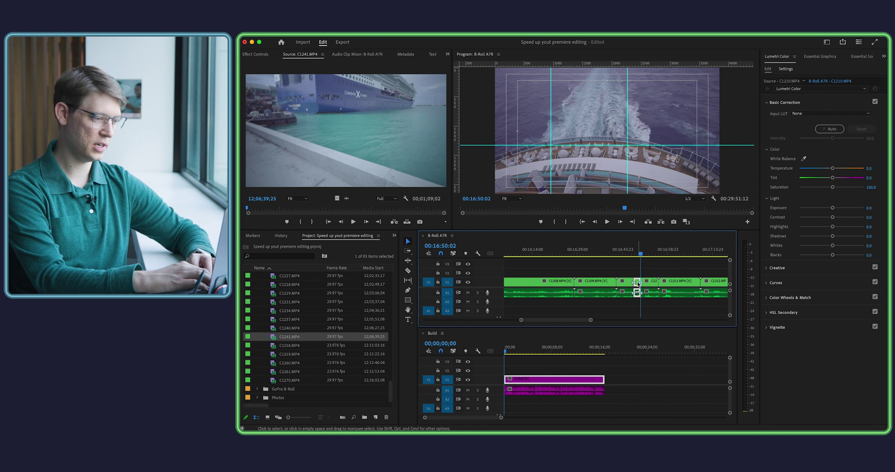
pyautogui.press('Delete')
pyautogui.moveTo(638, 282); pyautogui.dragTo(624, 300)
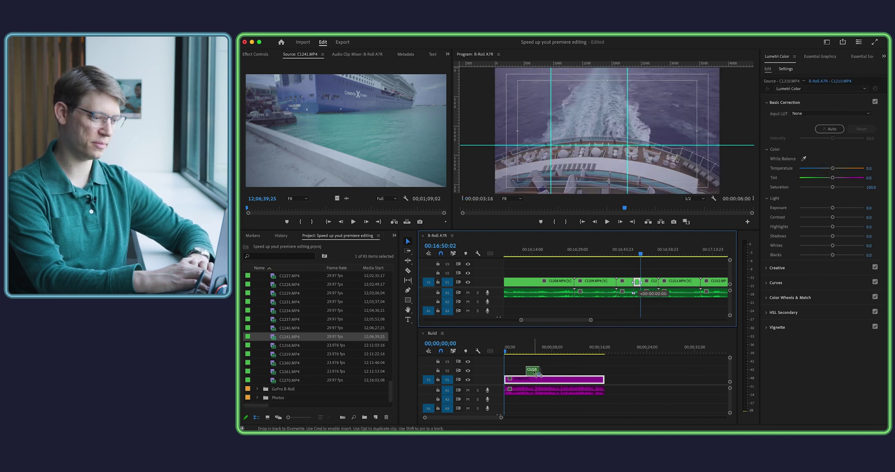
# Play back Build to review the new C1210 B-roll shot.
pyautogui.click(514, 349)
pyautogui.press('space')
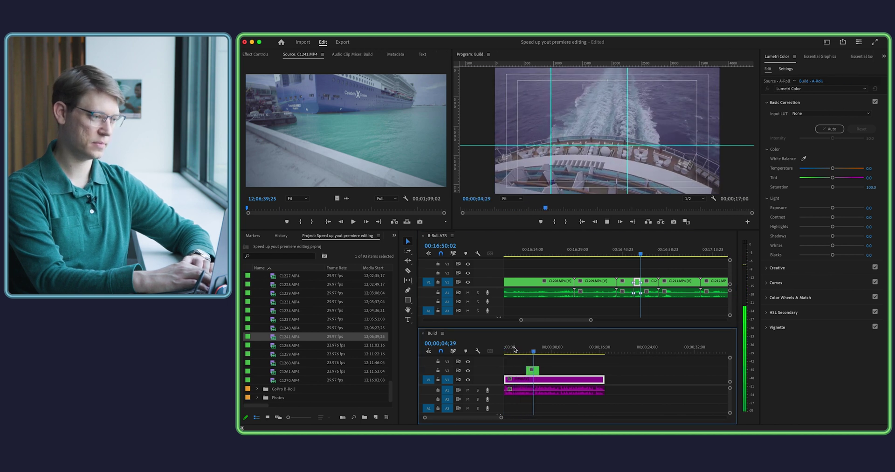
pyautogui.click(632, 280)
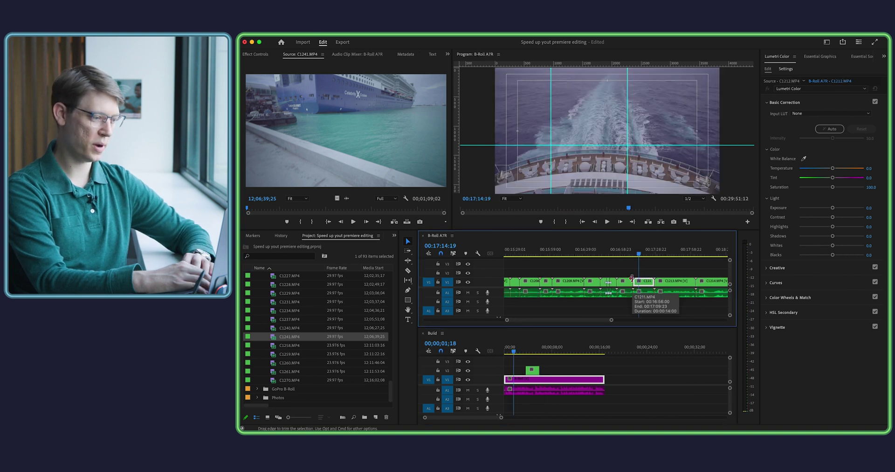
# Step through B-Roll A7R shots and drag the chosen ones, ending with C1229.MP4, onto Build's V2.
pyautogui.hscroll(3, 632, 279)
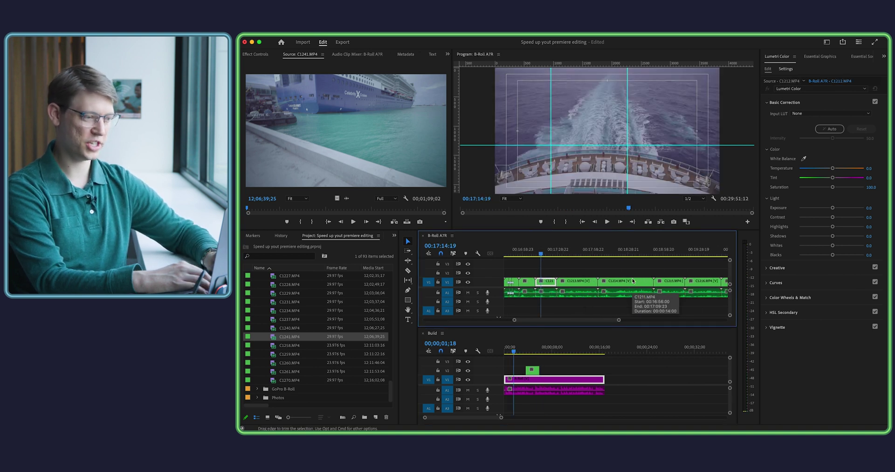
pyautogui.press('Down')
pyautogui.press('Down')
pyautogui.press('Down')
pyautogui.press('Down')
pyautogui.press('Down')
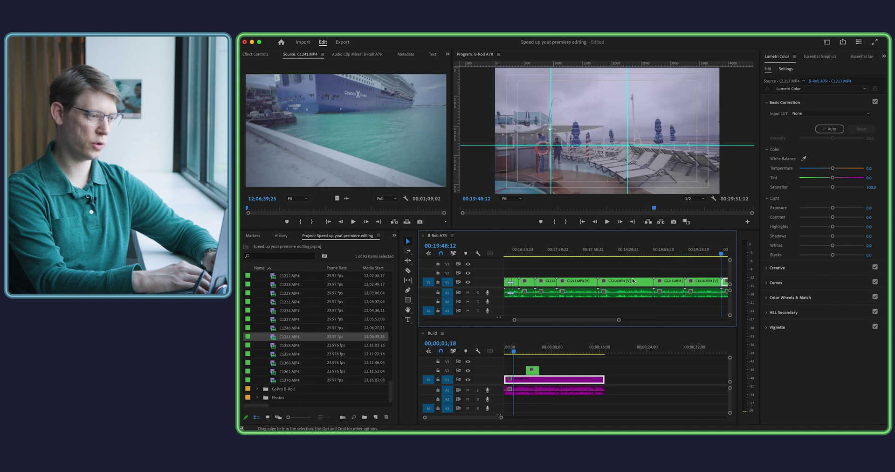
pyautogui.press('Down')
pyautogui.press('Down')
pyautogui.press('Down')
pyautogui.press('Down')
pyautogui.press('Down')
pyautogui.press('Down')
pyautogui.press('Down')
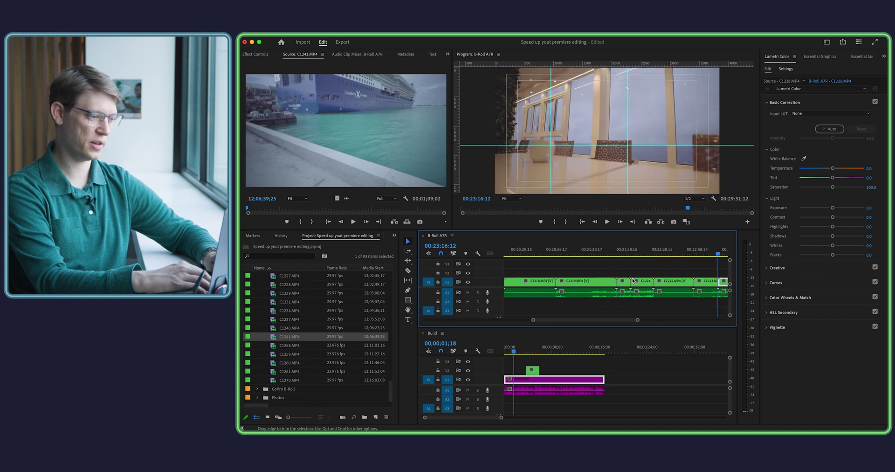
pyautogui.press('Up')
pyautogui.press('Up')
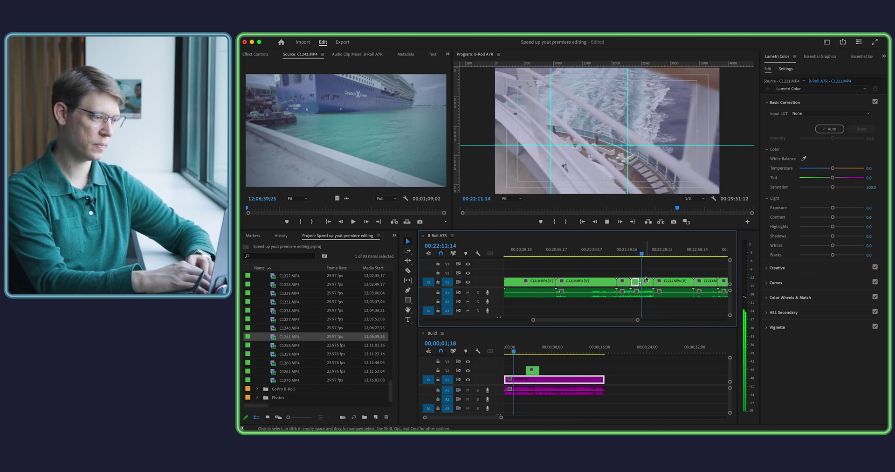
pyautogui.press('space')
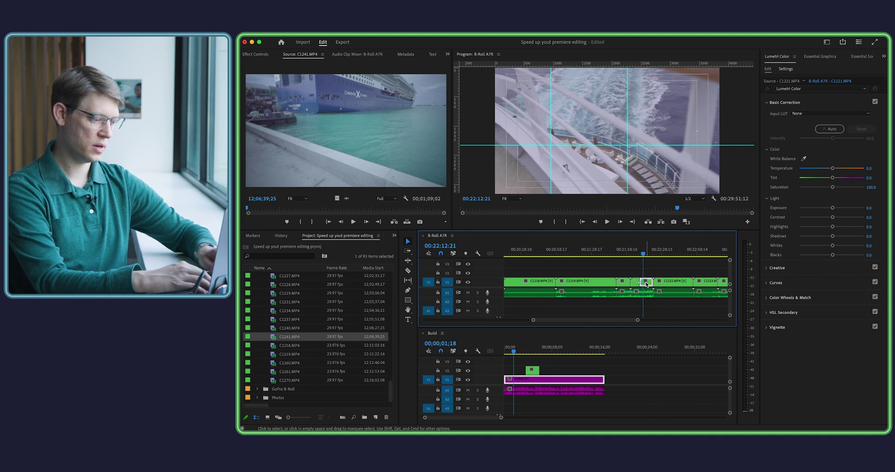
pyautogui.moveTo(642, 282); pyautogui.dragTo(619, 298)
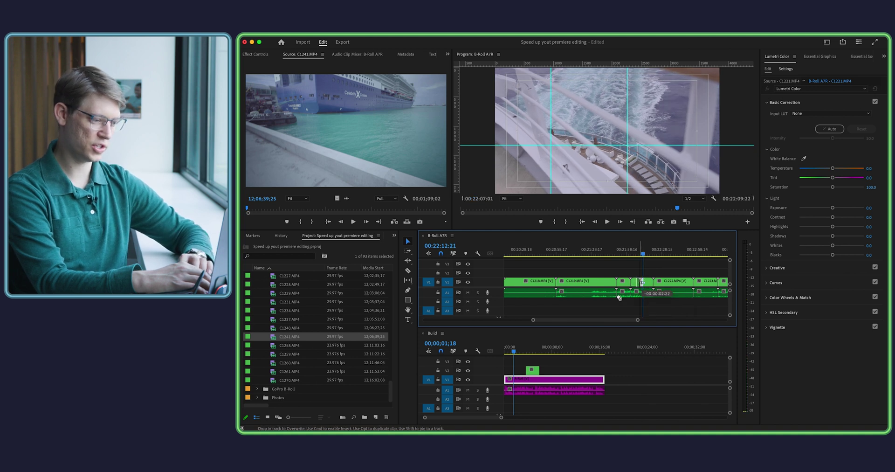
# Play back the Build sequence, then collapse the a7 B-roll bin.
pyautogui.click(525, 351)
pyautogui.press('space')
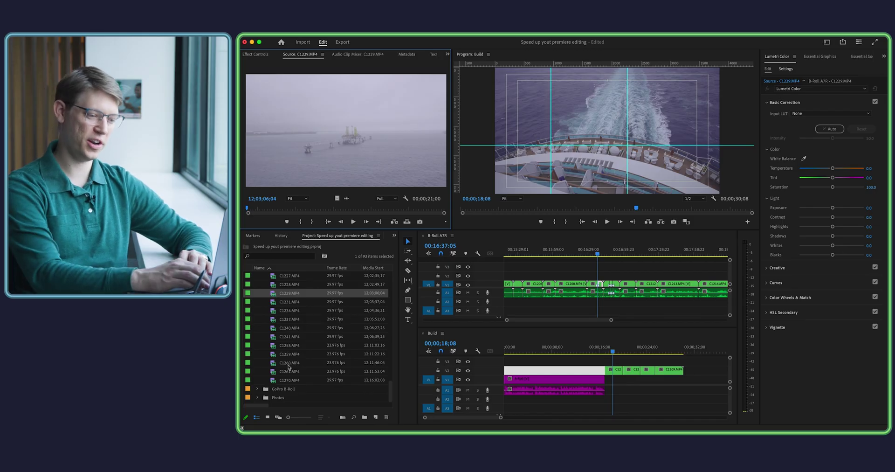
pyautogui.scroll(10, 289, 367)
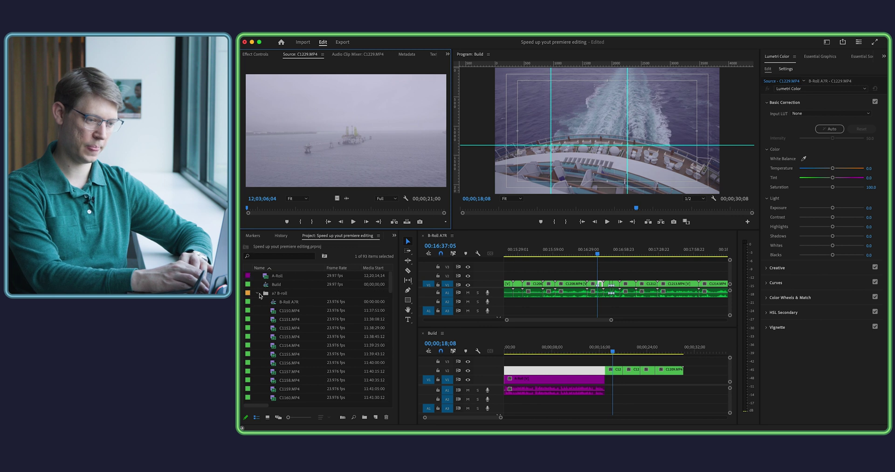
pyautogui.click(258, 294)
# Create a 3840×2160, 29.97 fps adjustment layer and drag it onto V3 of Build.
pyautogui.rightClick(345, 370)
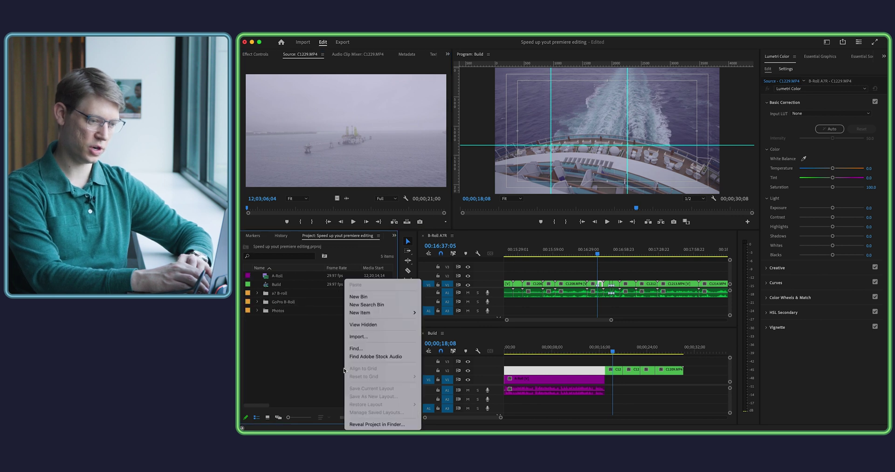
pyautogui.moveTo(385, 315)
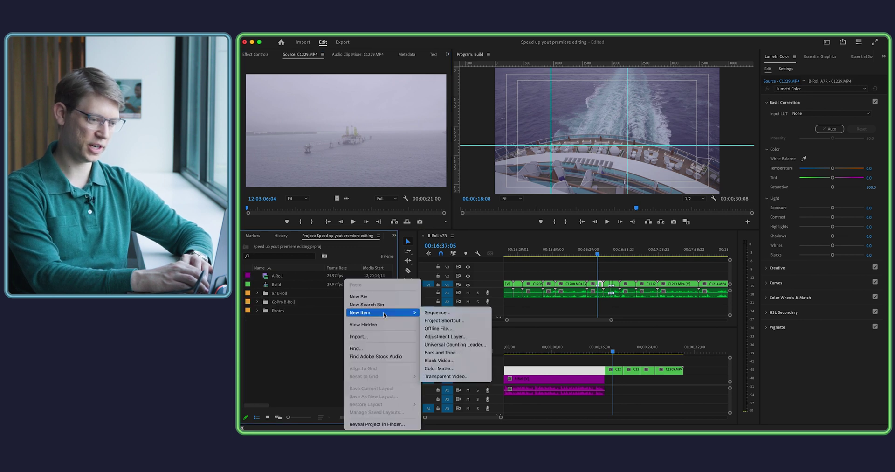
pyautogui.click(437, 337)
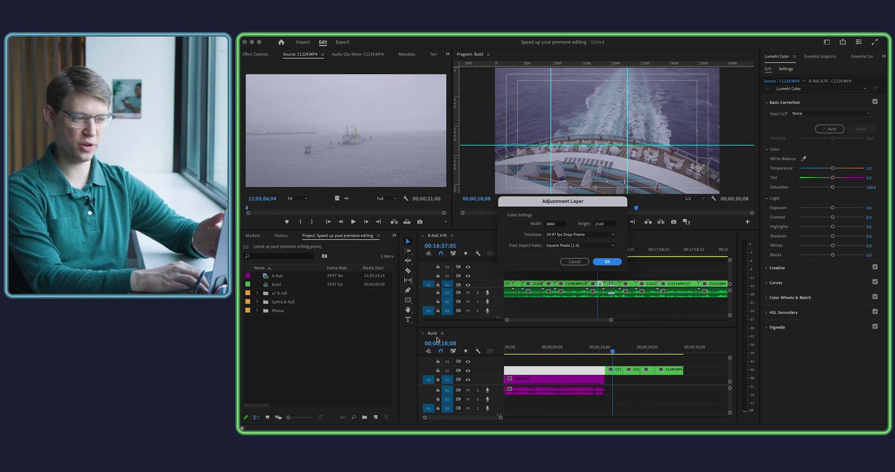
pyautogui.click(607, 262)
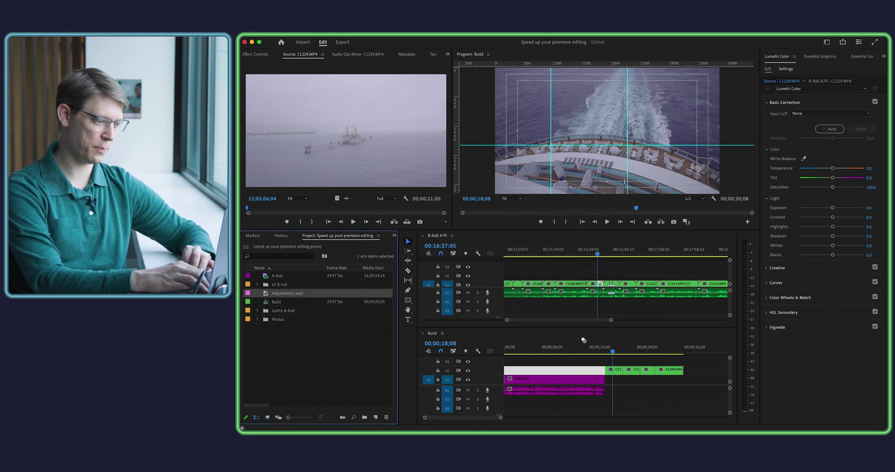
pyautogui.moveTo(583, 340); pyautogui.dragTo(610, 364)
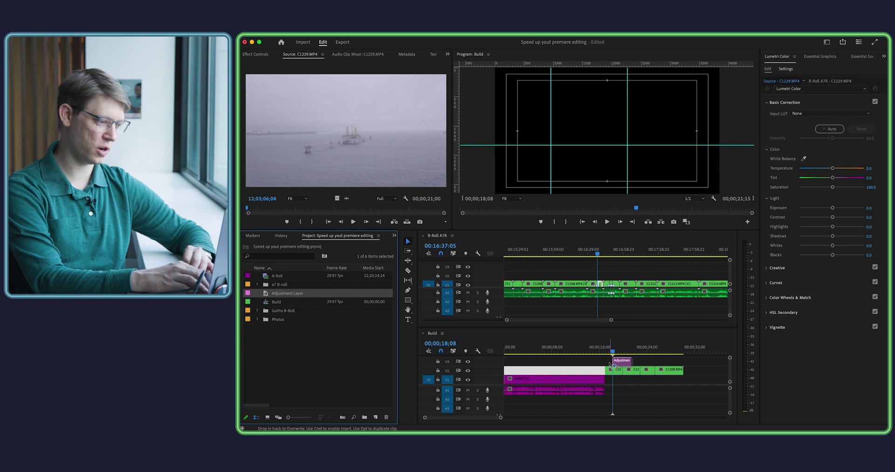
# Place the Adjustment Layer on V3 of Build, spanning the B-roll clips below.
pyautogui.moveTo(611, 365); pyautogui.dragTo(683, 360)
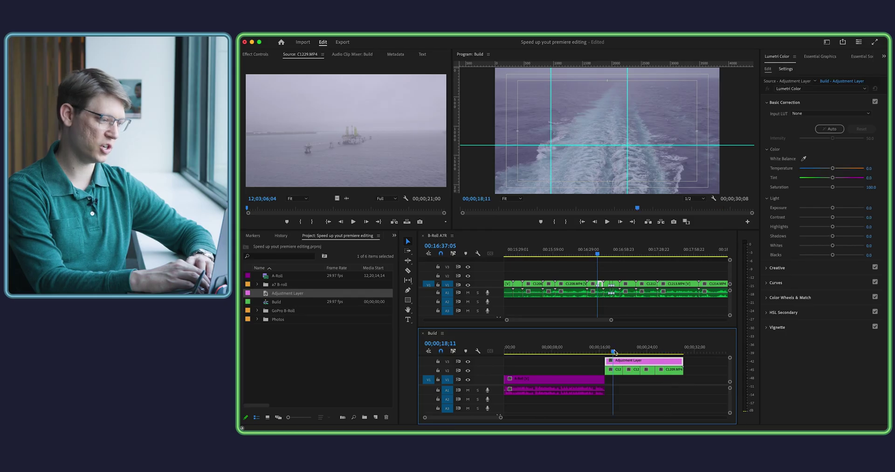
# Load Sony_SLog2_SLog3_Natural_Rec709_v1.cube as the adjustment layer's Lumetri Creative look.
pyautogui.click(819, 267)
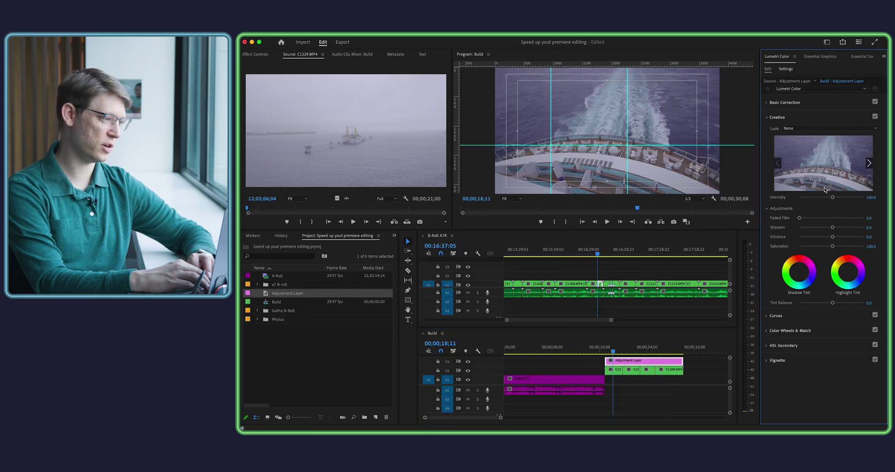
pyautogui.click(823, 130)
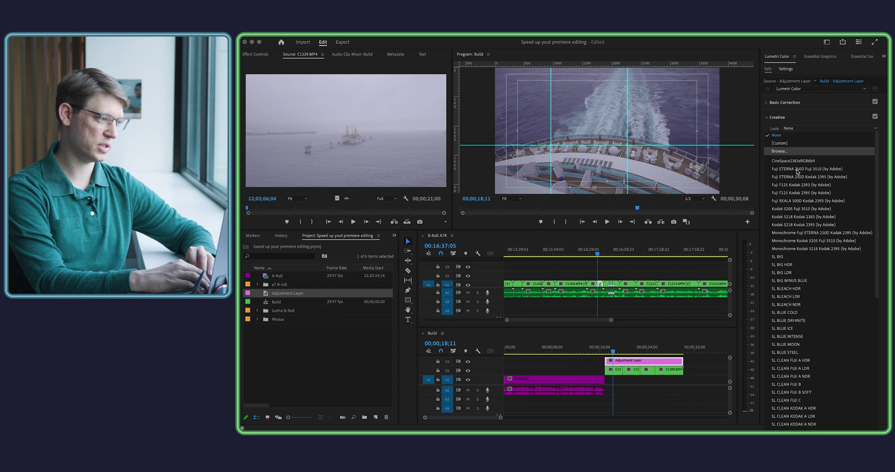
pyautogui.click(793, 151)
pyautogui.scroll(-5, 667, 210)
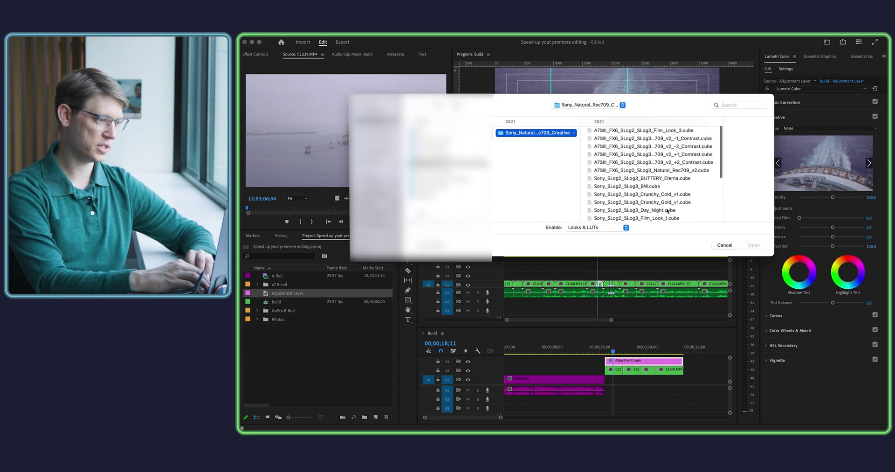
pyautogui.scroll(-2, 668, 211)
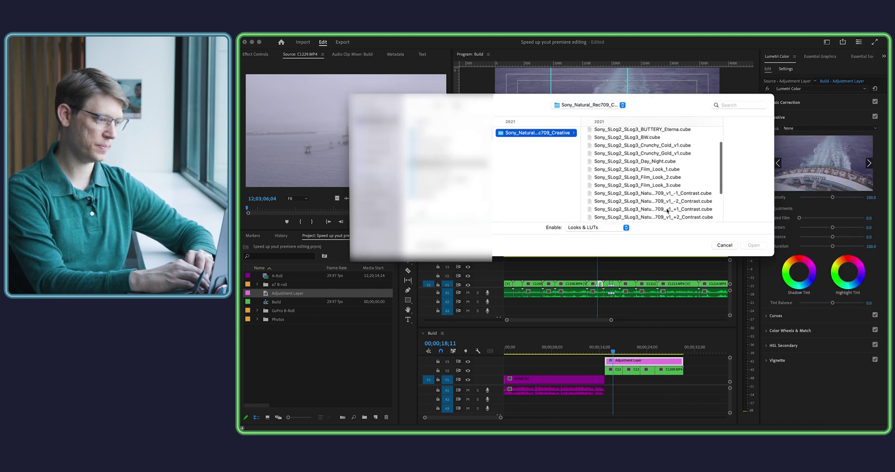
pyautogui.scroll(-2, 672, 198)
pyautogui.click(671, 198)
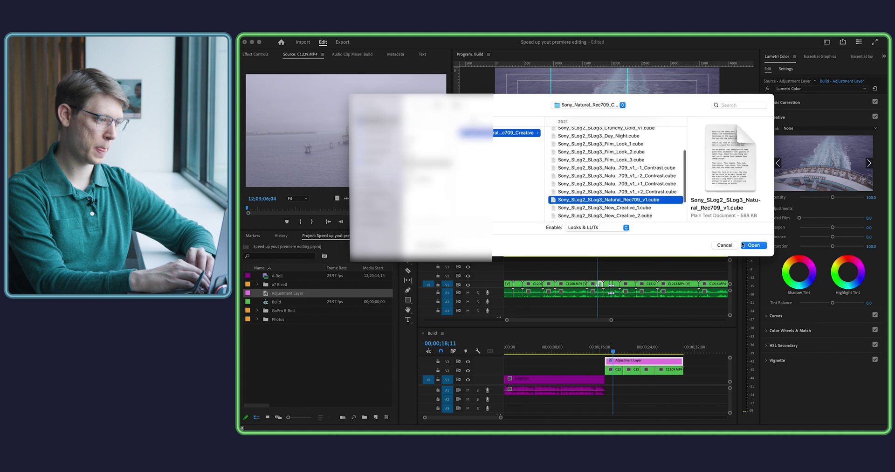
pyautogui.click(752, 245)
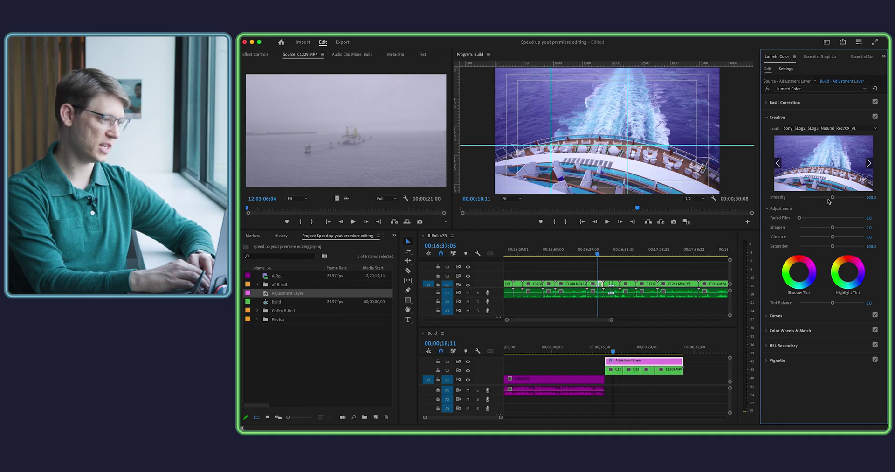
# Lower the LUT's Creative Intensity and raise Basic Correction Exposure to 0.5.
pyautogui.click(826, 198)
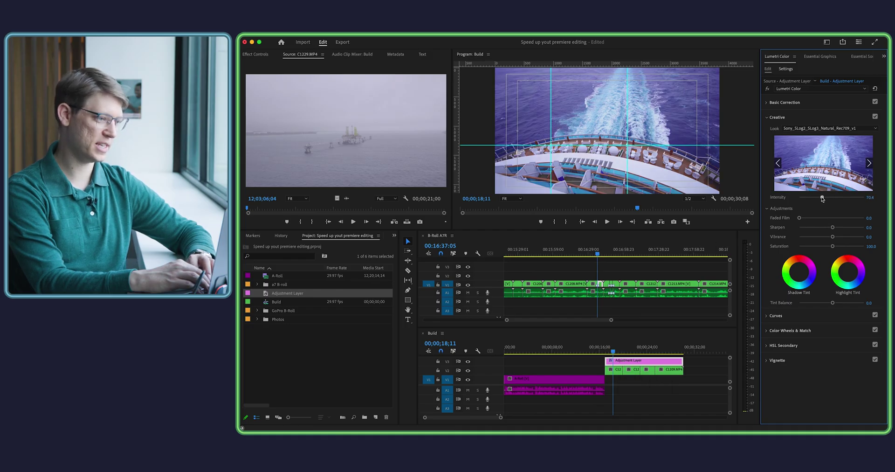
pyautogui.click(822, 104)
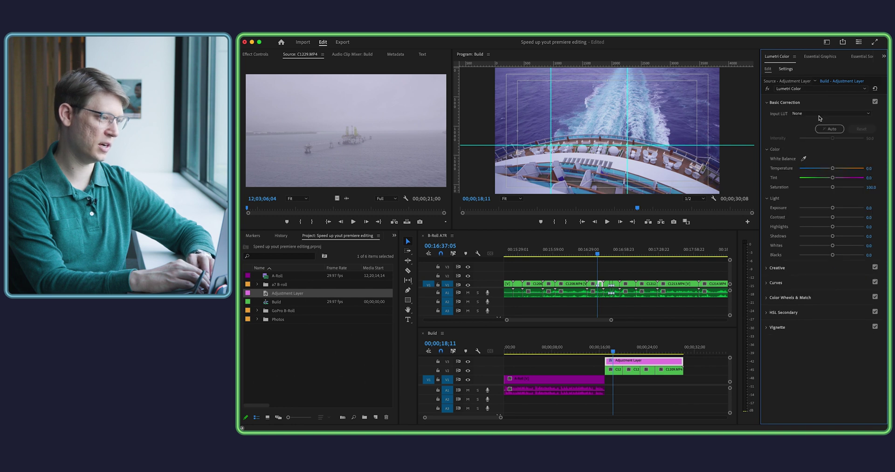
pyautogui.moveTo(833, 208); pyautogui.dragTo(835, 208)
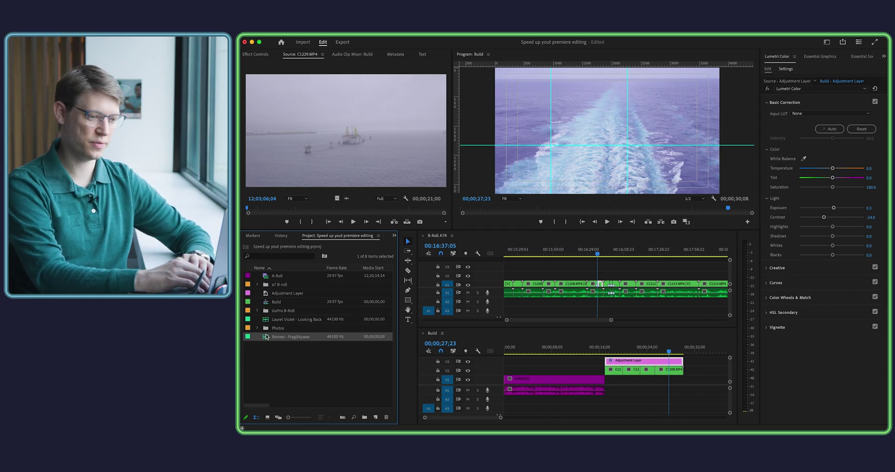
# Preview Romeo - Fragility.wav, add its audio to the Build timeline, and select the new clip.
pyautogui.doubleClick(267, 336)
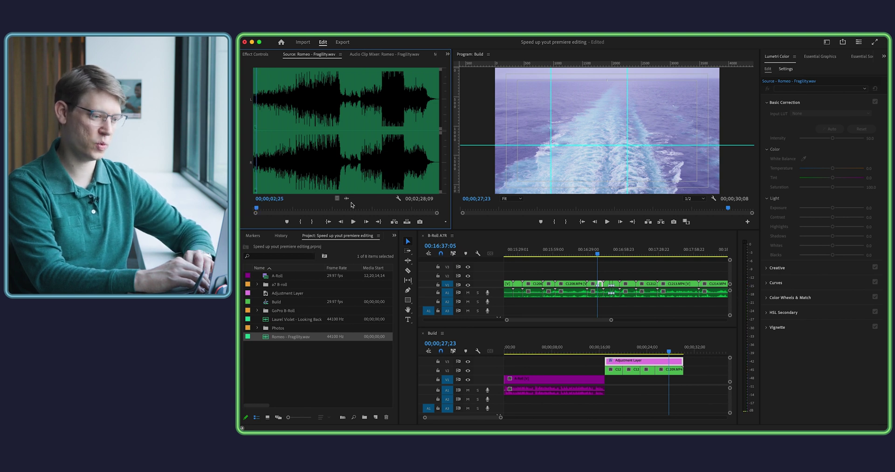
pyautogui.click(680, 350)
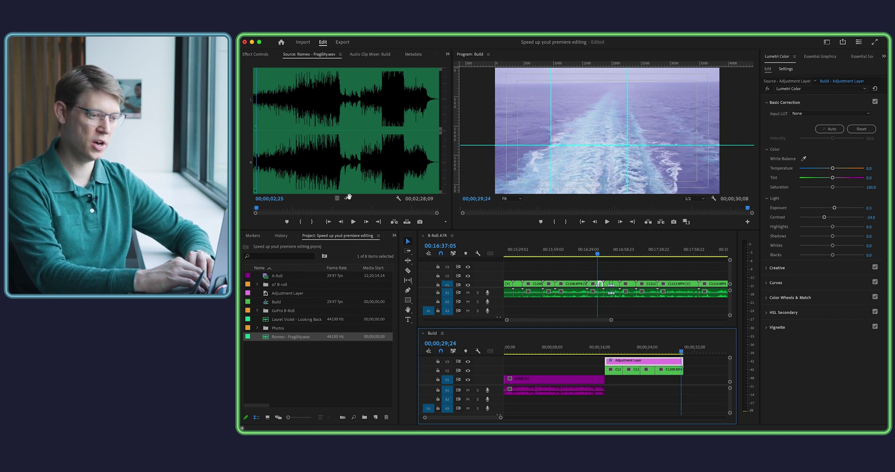
pyautogui.moveTo(347, 198); pyautogui.dragTo(498, 402)
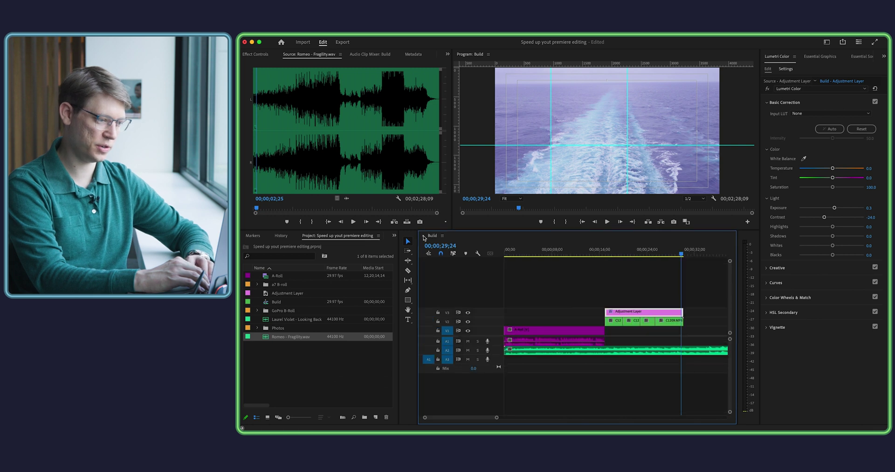
pyautogui.click(629, 351)
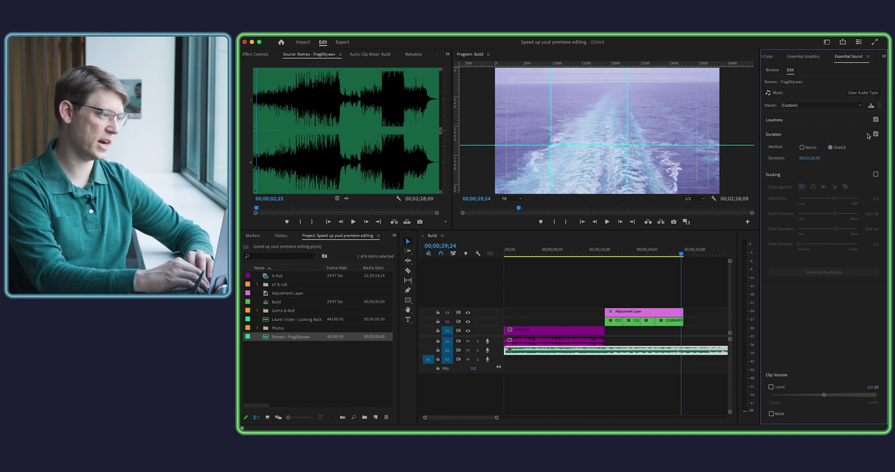
# Set the music's Essential Sound Duration to Remix with a target of about 30 seconds.
pyautogui.click(811, 147)
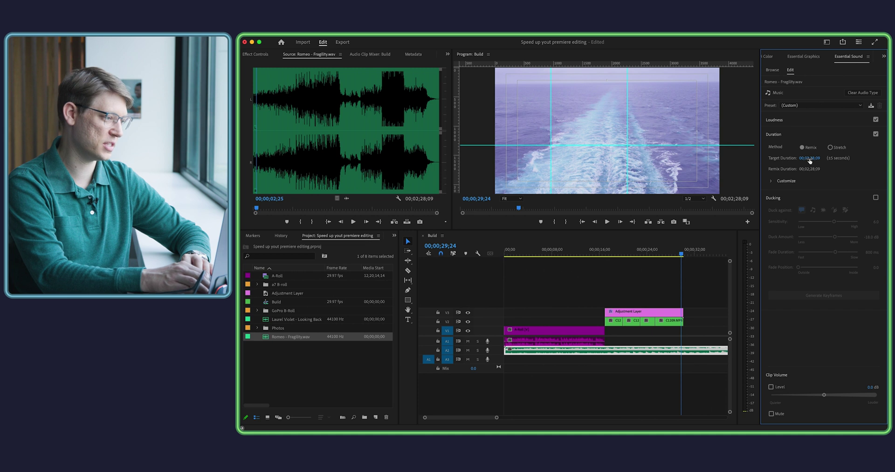
pyautogui.click(809, 158)
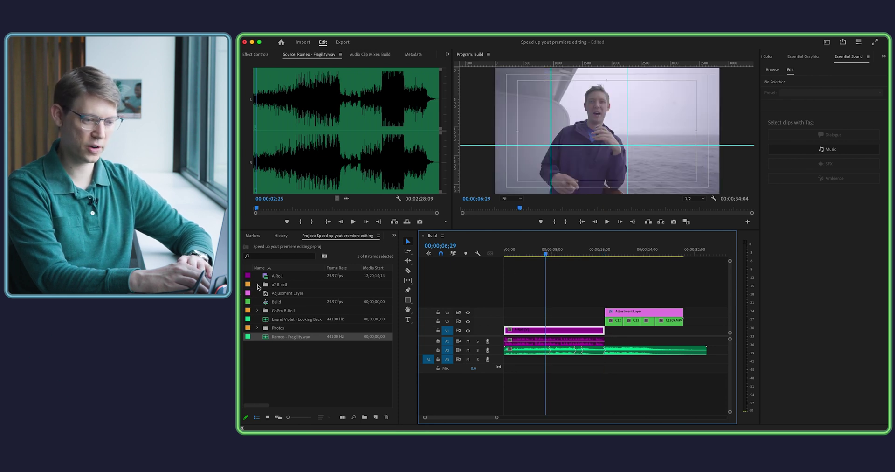
pyautogui.click(257, 285)
# Open the B-Roll A7R sequence and split C1212 at the playhead with the Razor tool.
pyautogui.doubleClick(282, 293)
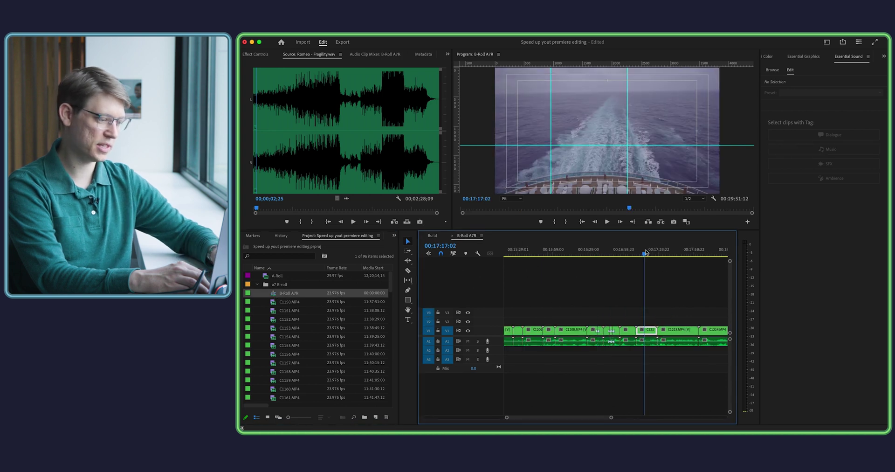
pyautogui.press('=')
pyautogui.press('=')
pyautogui.press('=')
pyautogui.press('=')
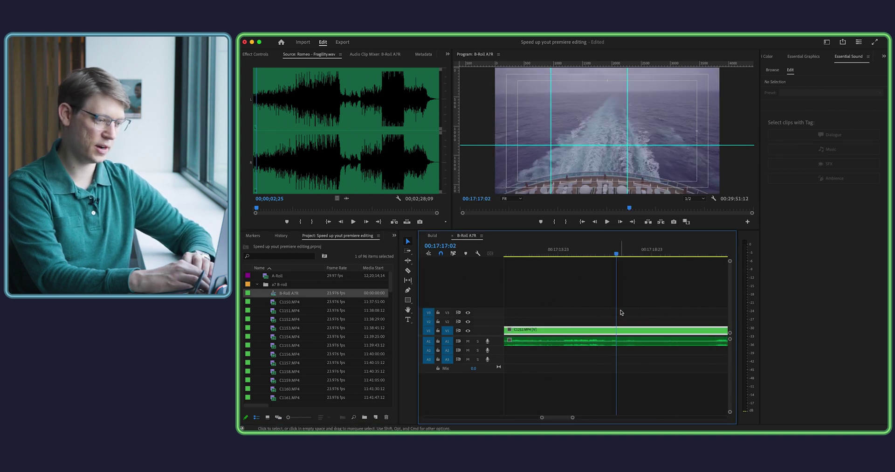
pyautogui.press('-')
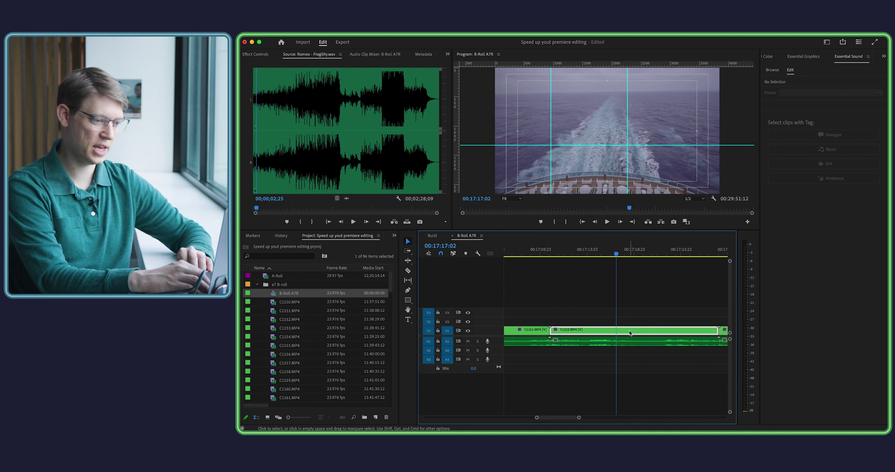
pyautogui.click(408, 271)
pyautogui.click(616, 331)
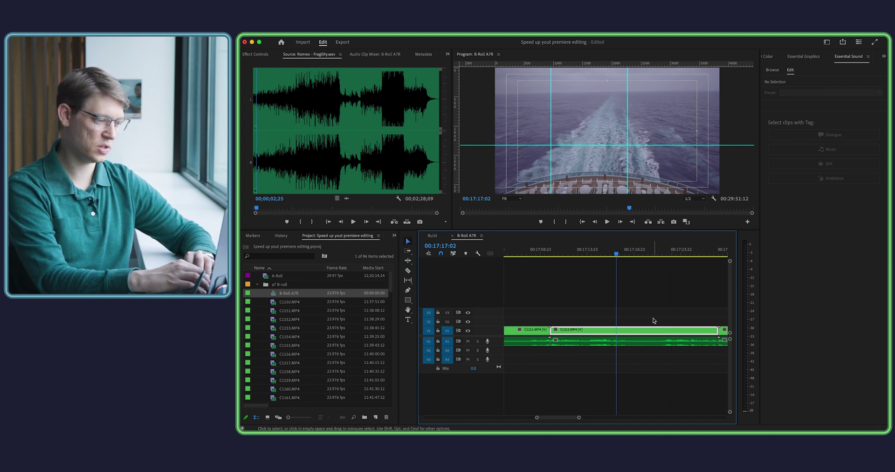
# Delete the unwanted C1212 pieces and the gap they leave.
pyautogui.click(648, 330)
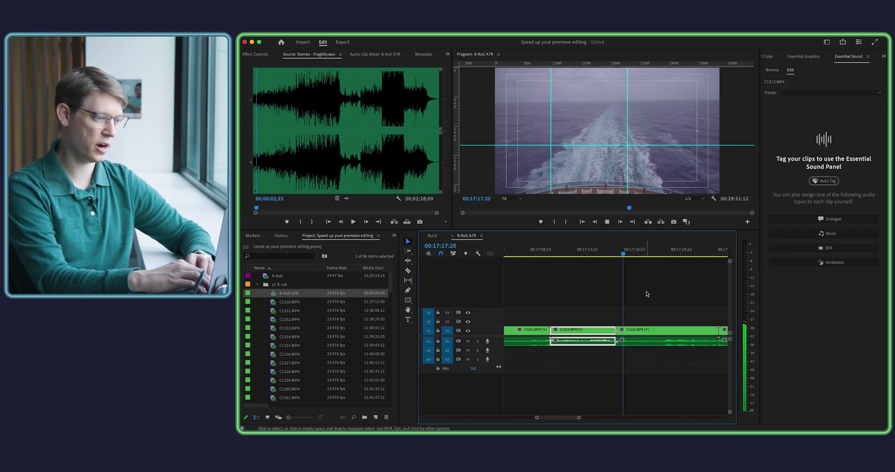
pyautogui.click(655, 305)
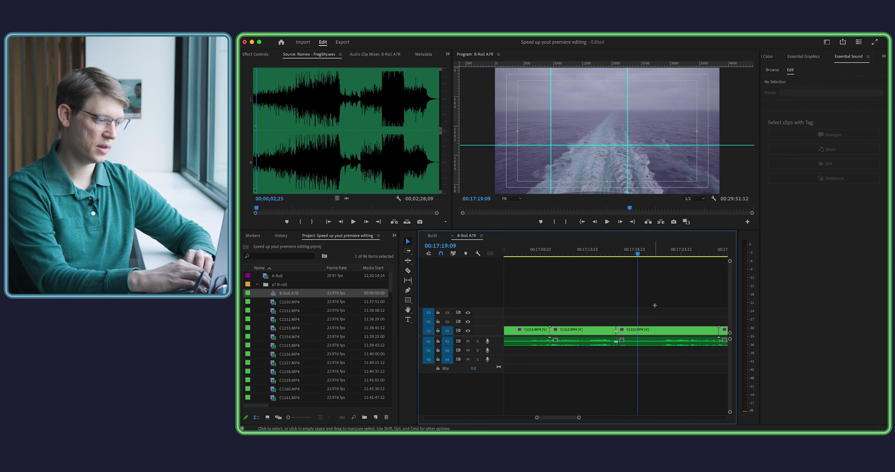
pyautogui.moveTo(648, 345); pyautogui.dragTo(649, 347)
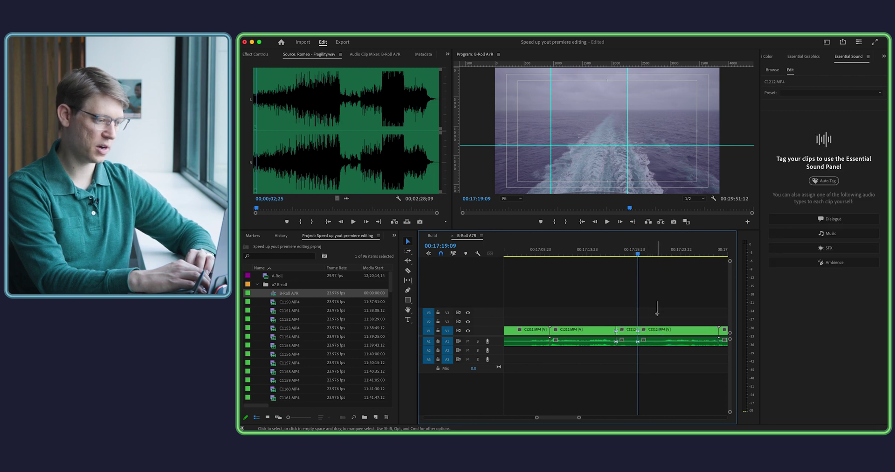
pyautogui.press('Delete')
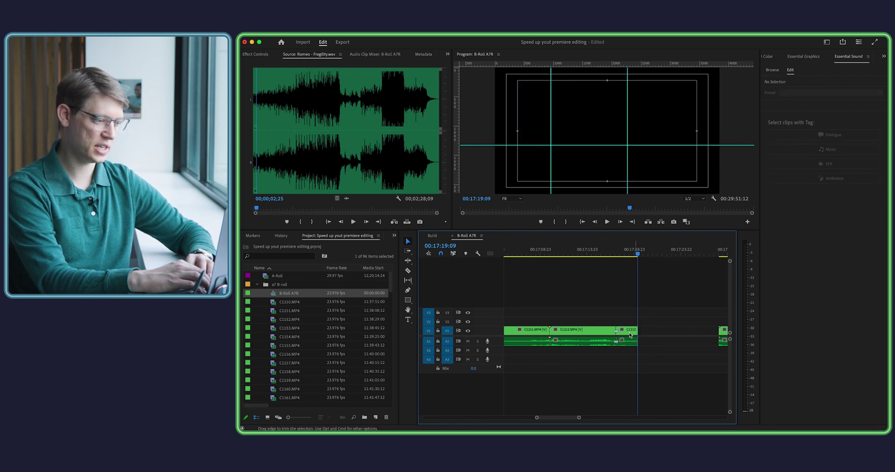
pyautogui.press('Delete')
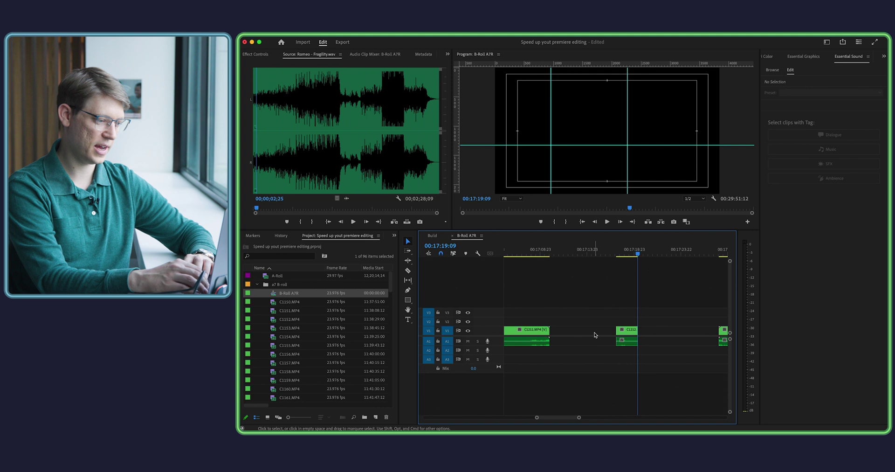
pyautogui.press('Delete')
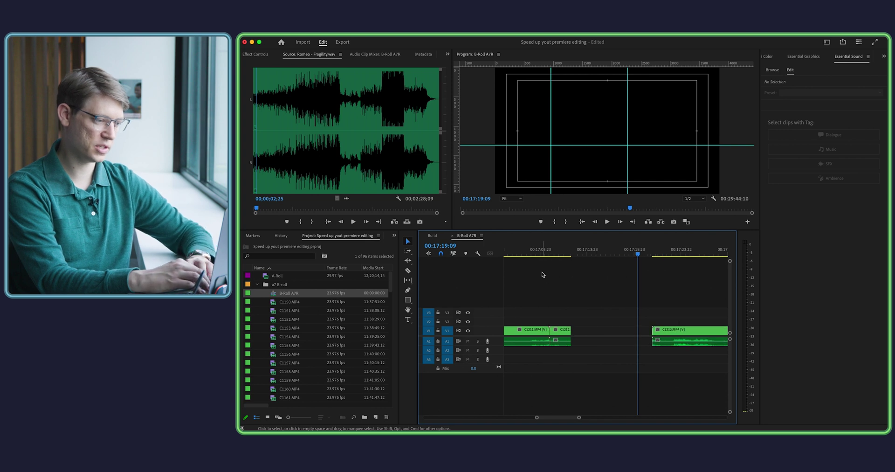
# Select all clips in the sequence and close every remaining gap.
pyautogui.moveTo(543, 252); pyautogui.dragTo(569, 307)
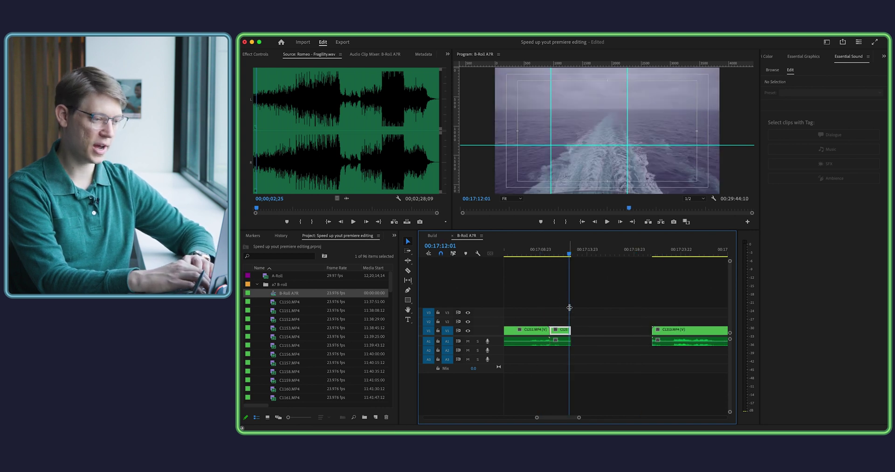
pyautogui.press('-')
pyautogui.press('-')
pyautogui.press('-')
pyautogui.press('-')
pyautogui.press('-')
pyautogui.press('-')
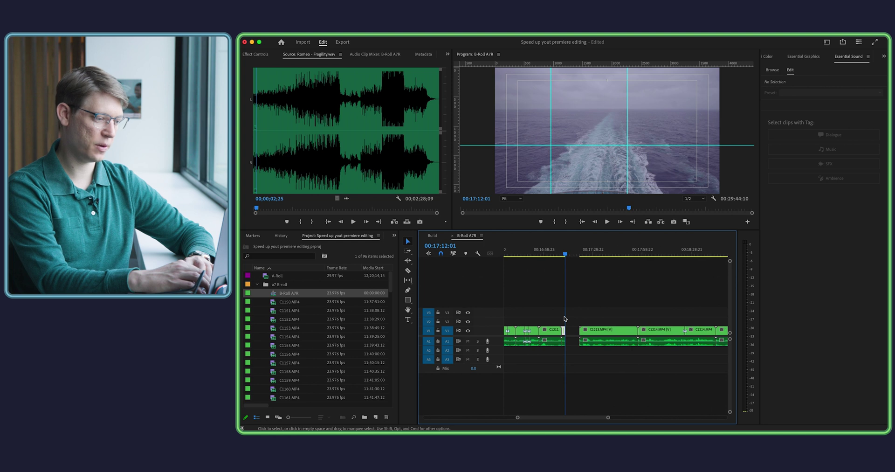
pyautogui.scroll(-5, 564, 319)
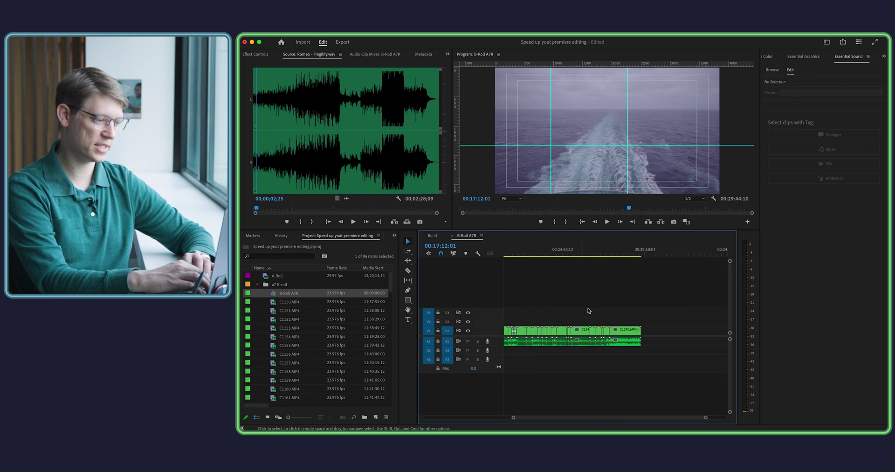
pyautogui.press('super+z')
pyautogui.moveTo(719, 312); pyautogui.dragTo(532, 356)
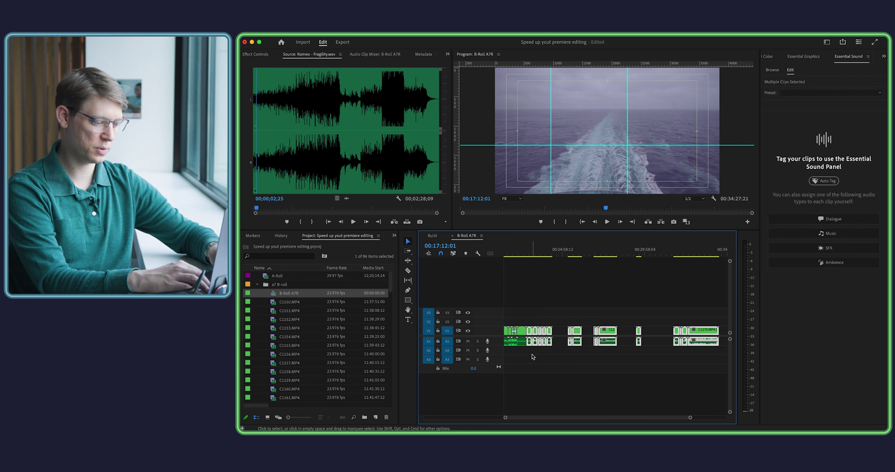
pyautogui.press('super+y')
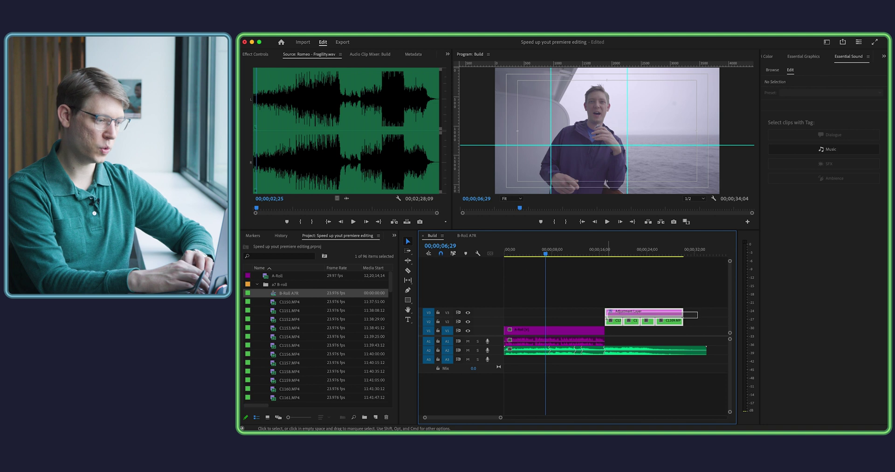
# Move the adjustment layer and B-roll to the playhead, then toggle a V2 clip disabled.
pyautogui.moveTo(610, 323); pyautogui.dragTo(551, 323)
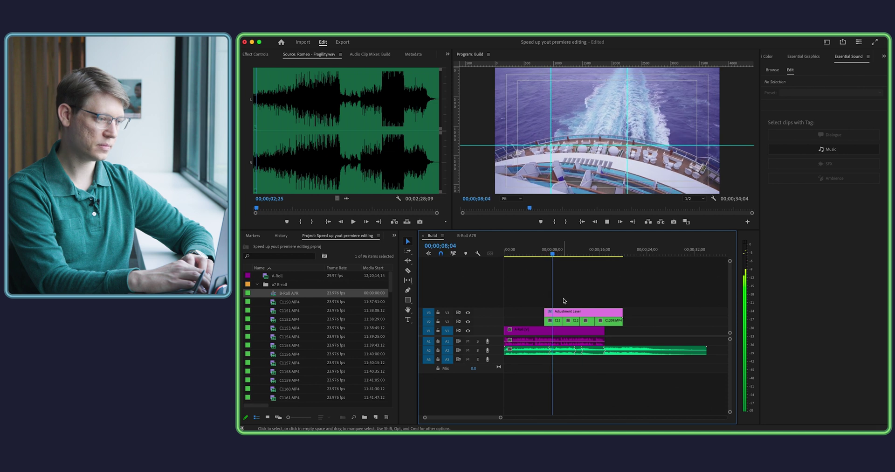
pyautogui.press('space')
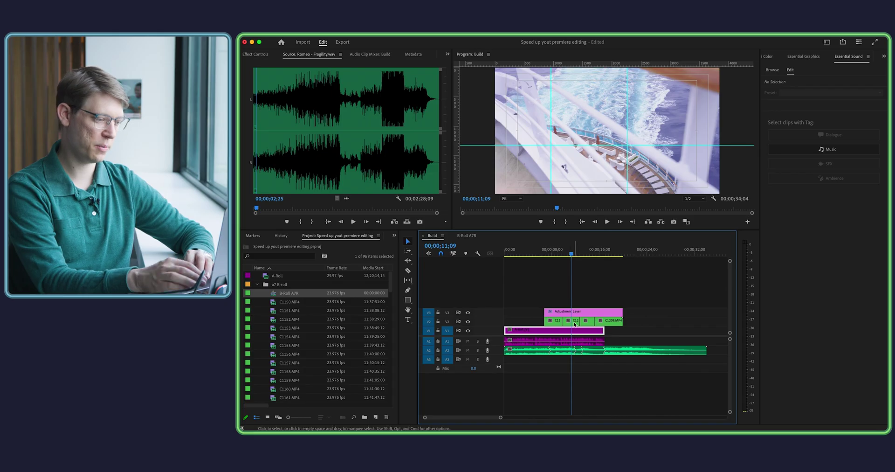
pyautogui.press('super+shift+e')
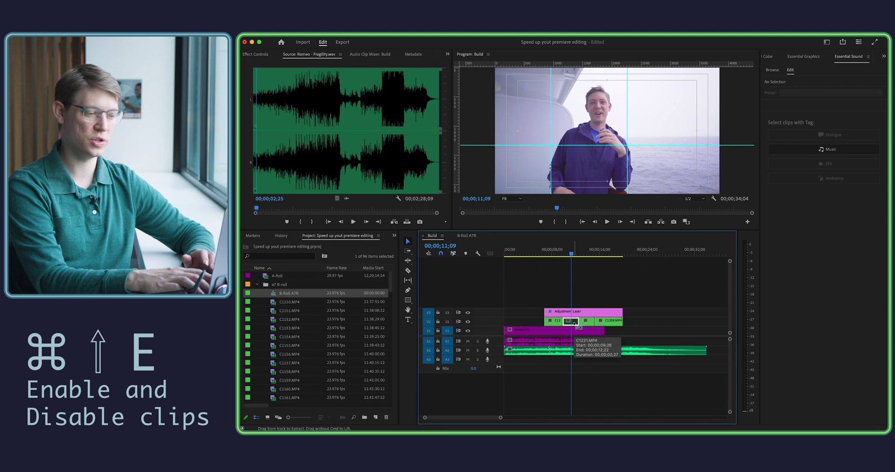
pyautogui.press('super+shift+e')
pyautogui.press('super+shift+e')
pyautogui.press('super+shift+e')
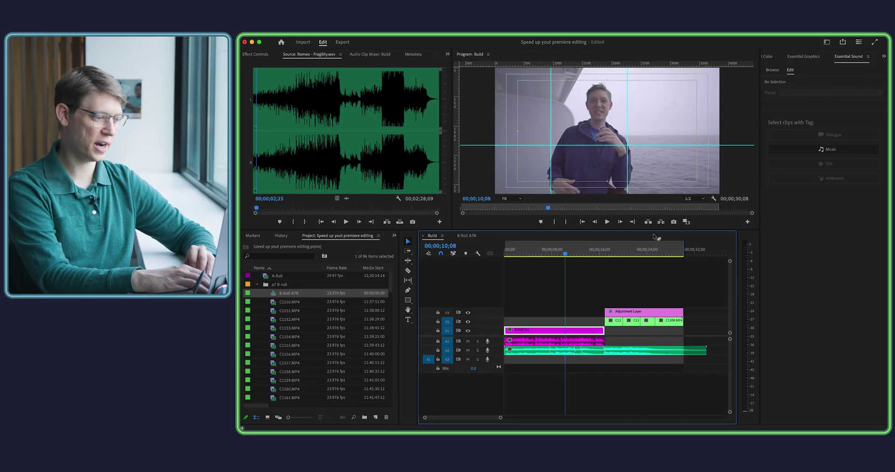
# Toggle the Program monitor and Essential Sound panels to full-window size and back.
pyautogui.press('super+shift+e')
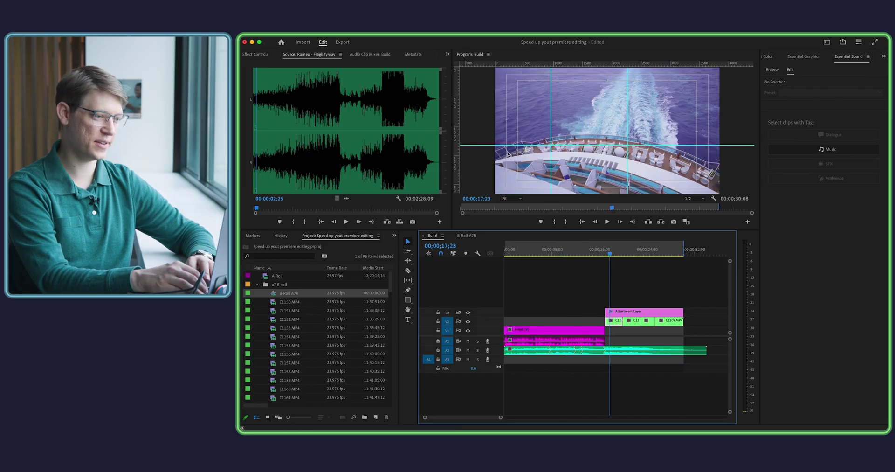
pyautogui.click(485, 151)
pyautogui.press('`')
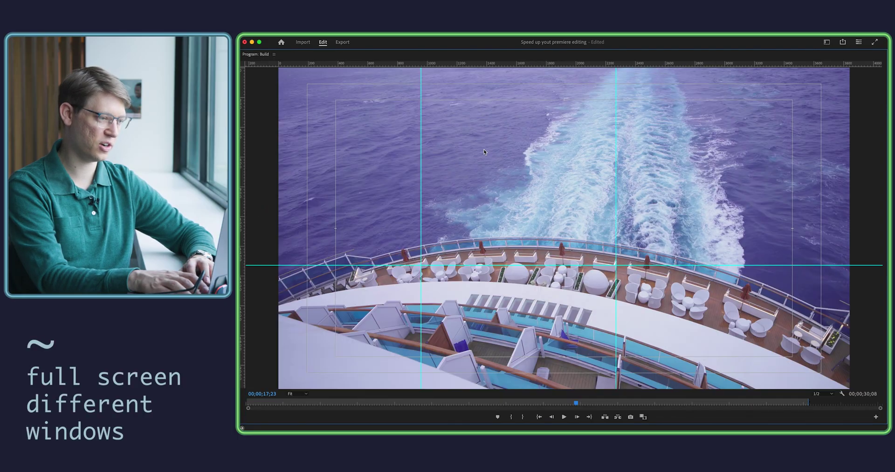
pyautogui.press('`')
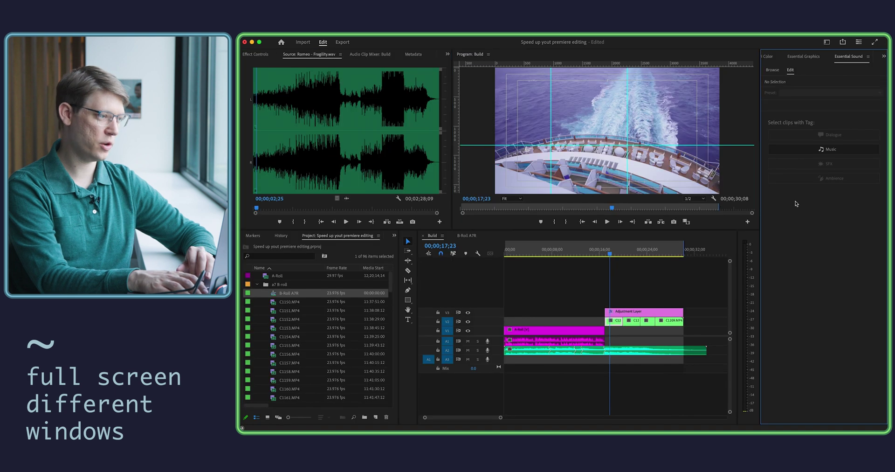
pyautogui.press('`')
pyautogui.press('`')
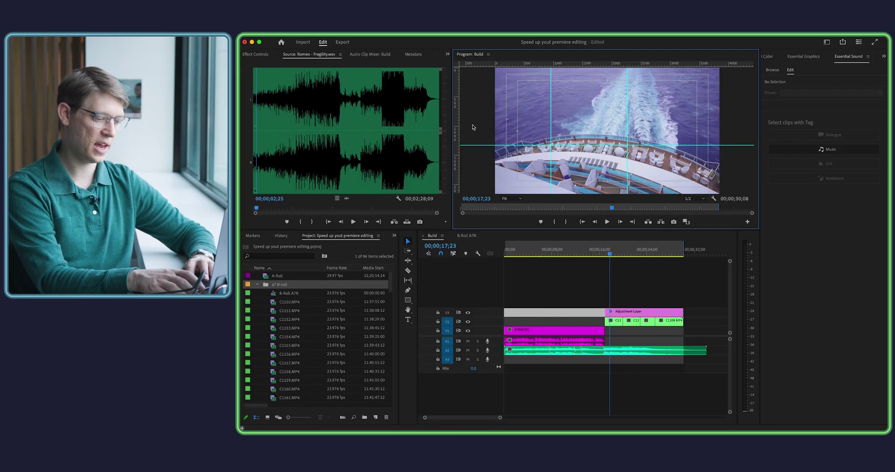
pyautogui.press('super+grave')
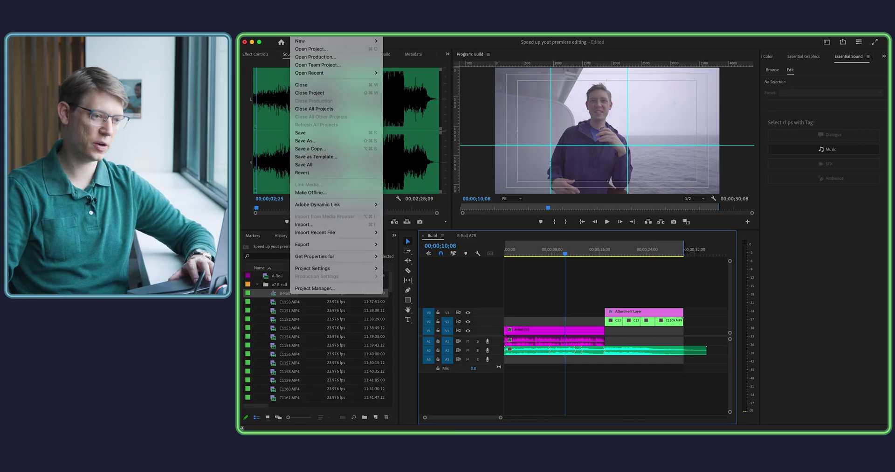
# Open Export for Build as H.264 Build.mp4 and review its 75.90 Mbps target bitrate.
pyautogui.moveTo(299, 249)
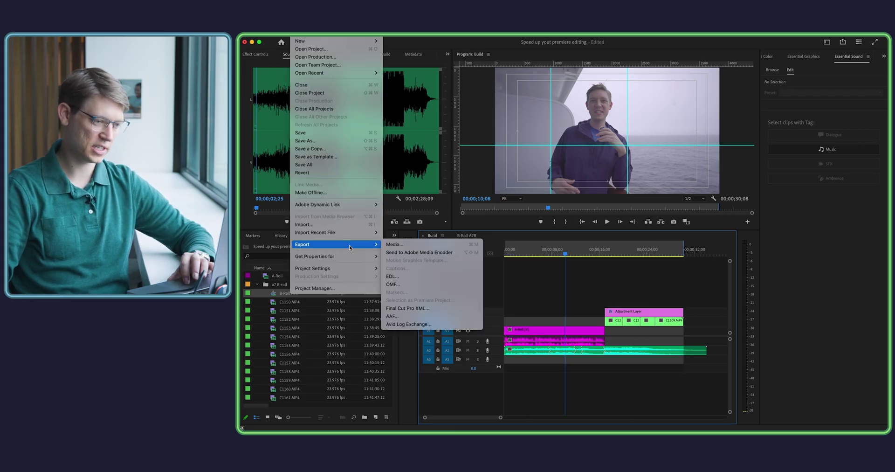
pyautogui.click(386, 245)
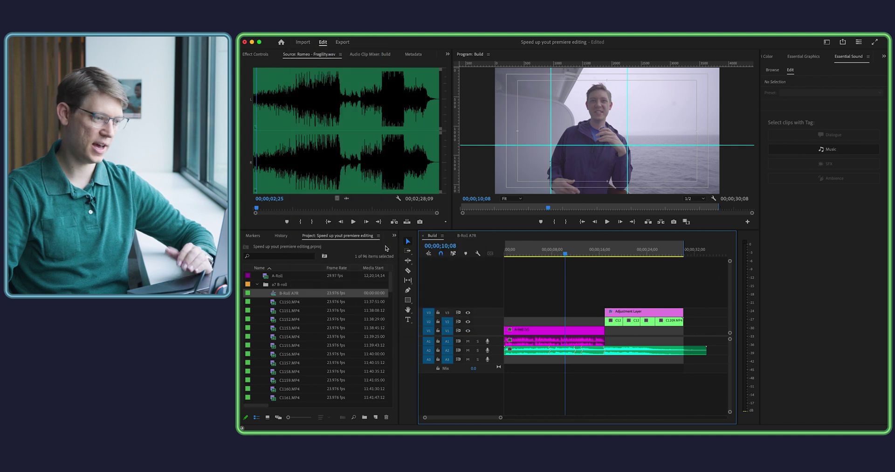
pyautogui.click(322, 43)
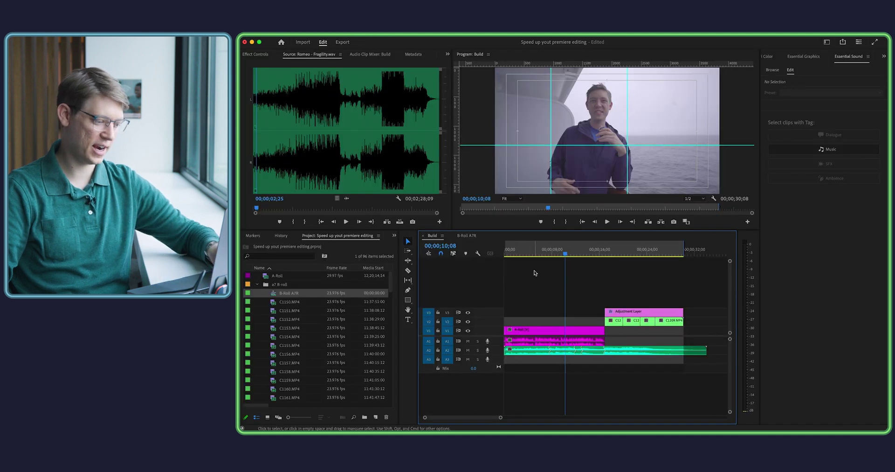
pyautogui.press('super+m')
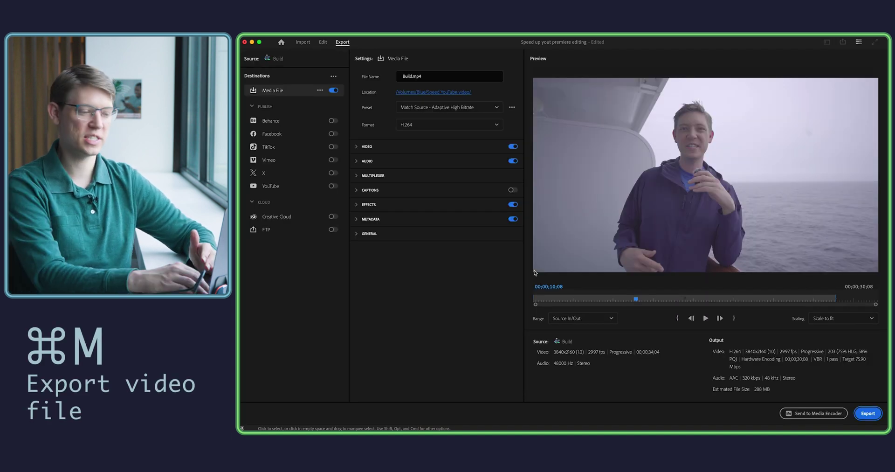
pyautogui.click(504, 323)
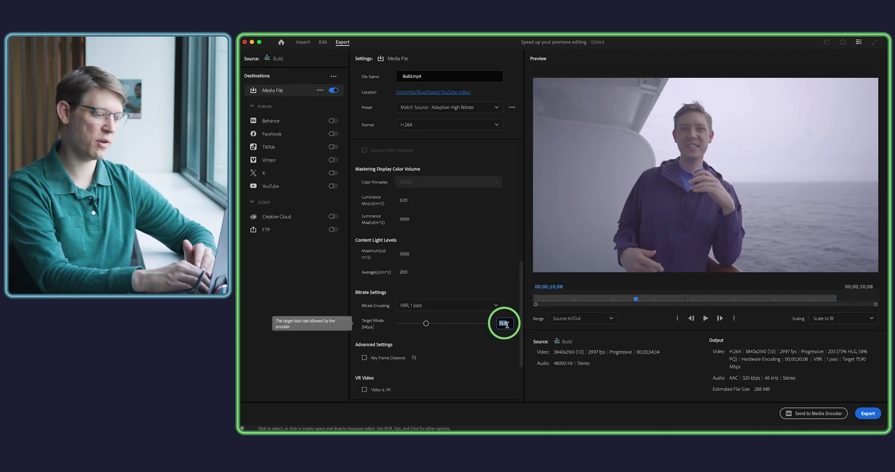